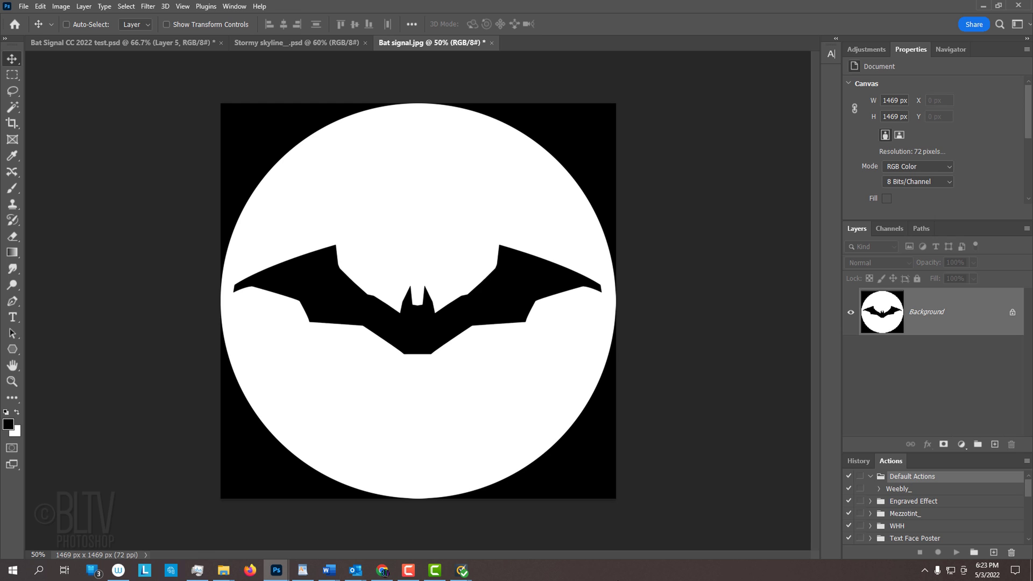
# Switch to the 1920 x 1080 stormy skyline document tab.
pyautogui.click(312, 42)
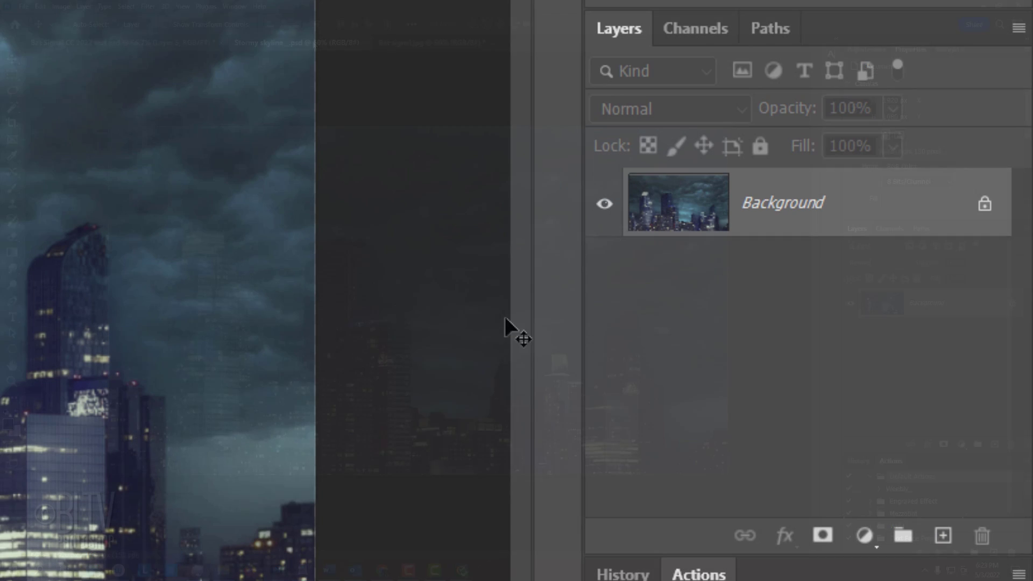
# Add a Color Lookup adjustment layer using the TealOrangePlusContrast.3DL LUT.
pyautogui.click(863, 537)
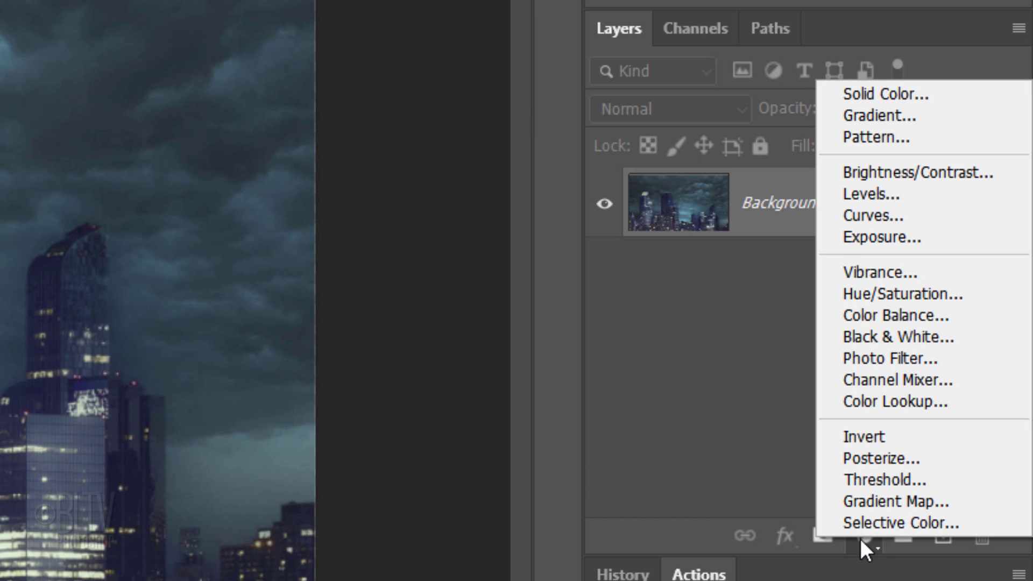
pyautogui.click(883, 401)
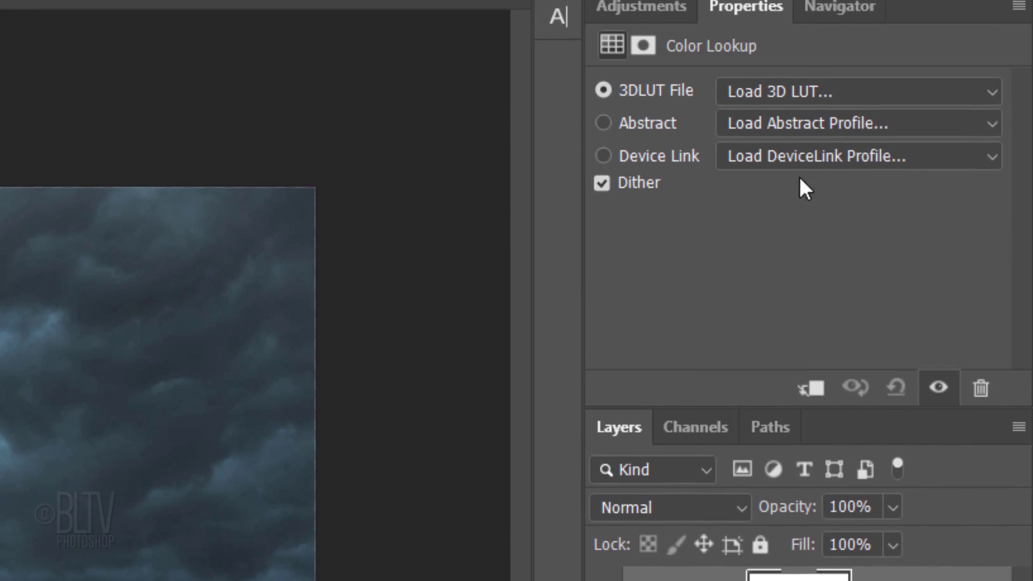
pyautogui.click(796, 1)
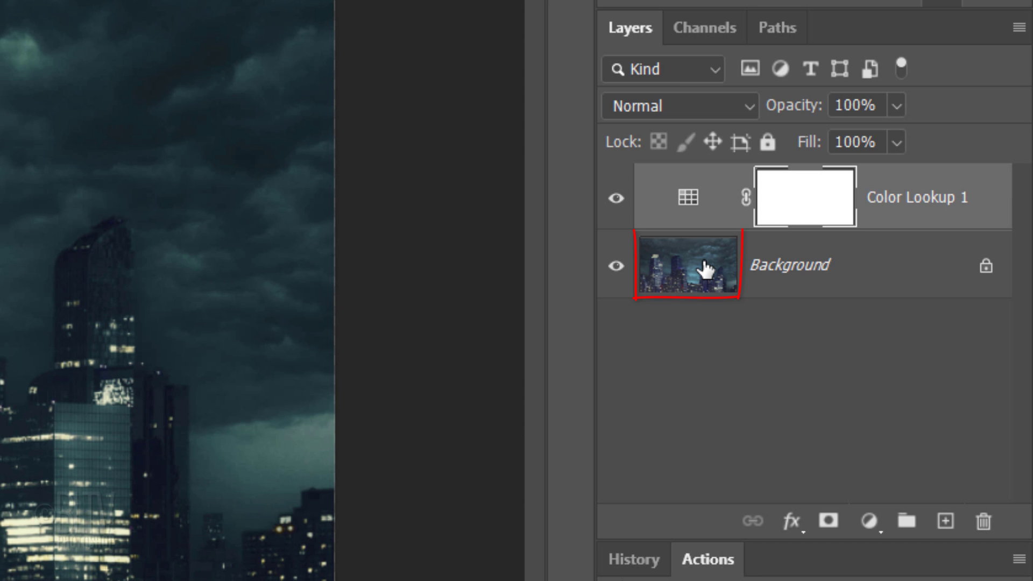
# Copy the towers from the skyline channel onto Layer 1 and convert it to a Smart Object.
pyautogui.click(705, 268)
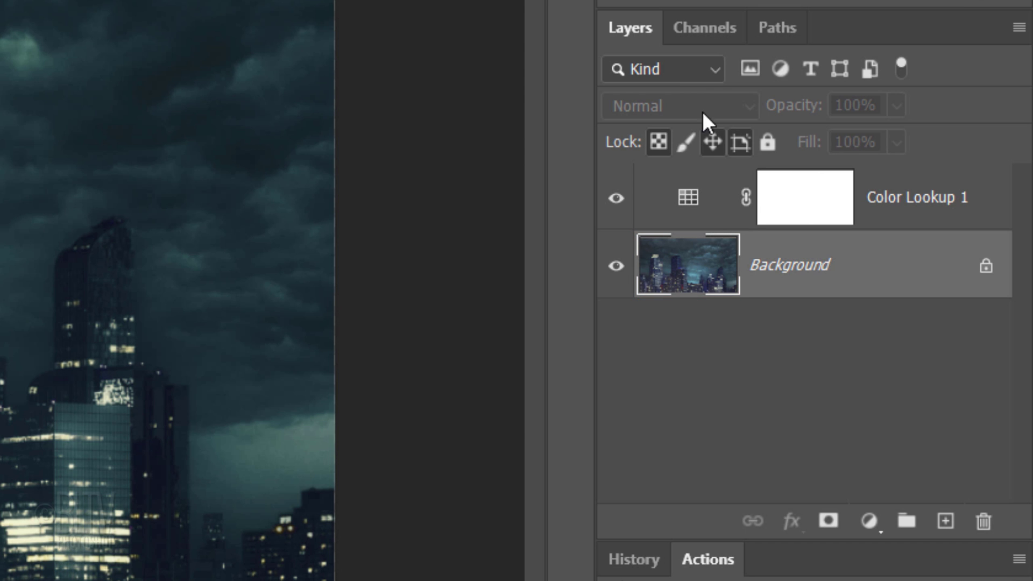
pyautogui.click(702, 29)
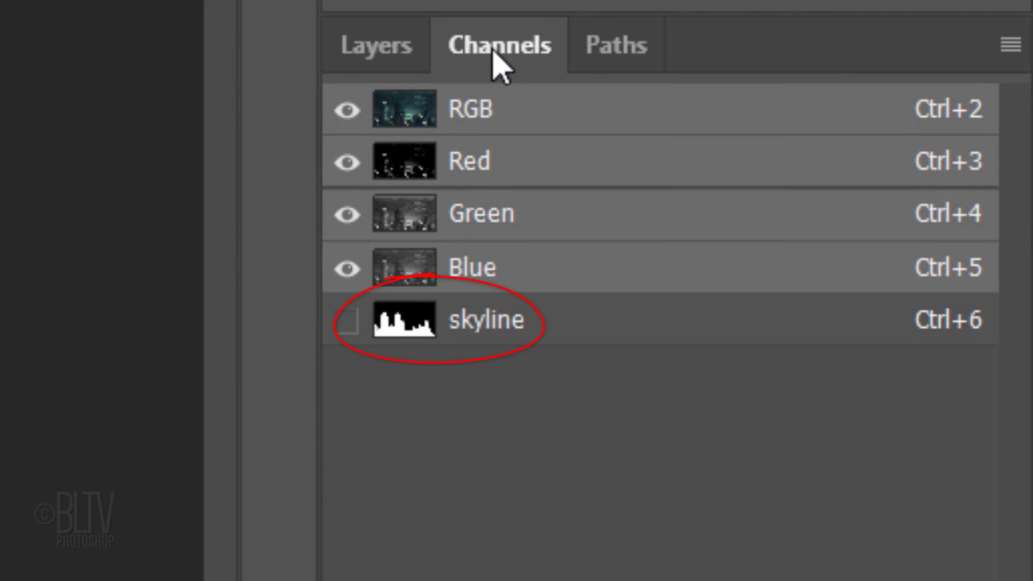
pyautogui.press('ctrl')
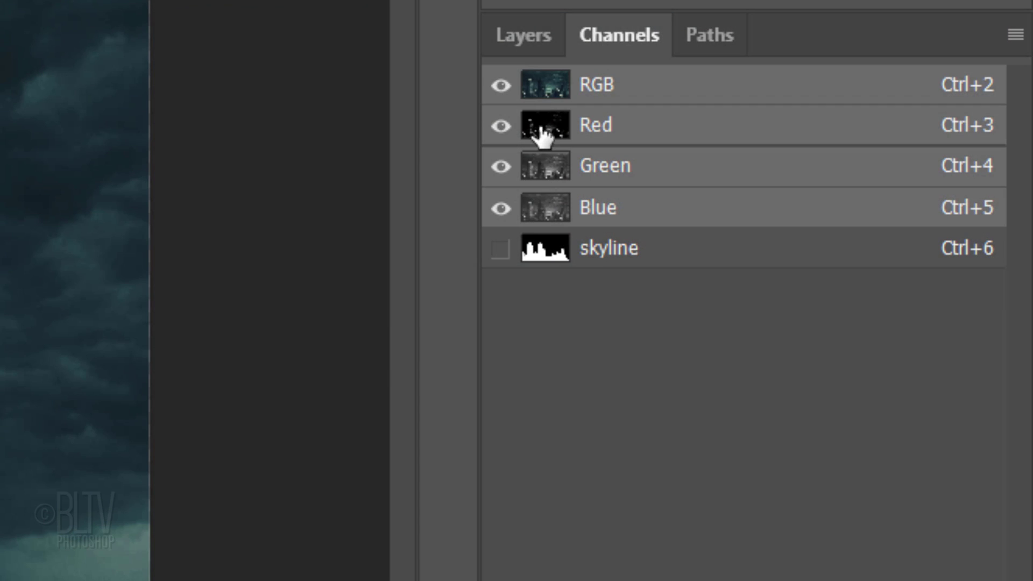
pyautogui.click(527, 36)
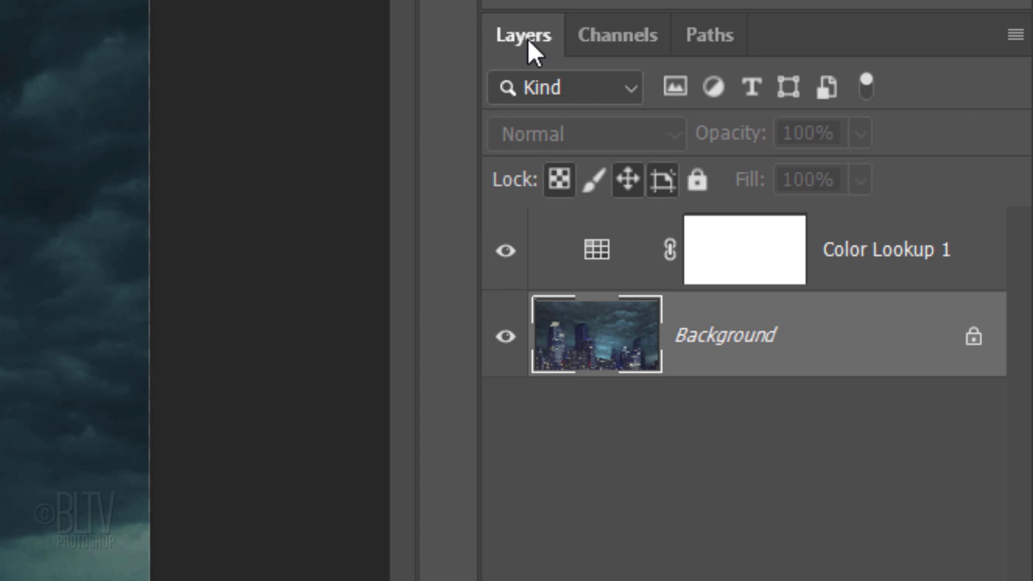
pyautogui.hotkey('ctrl', 'j')
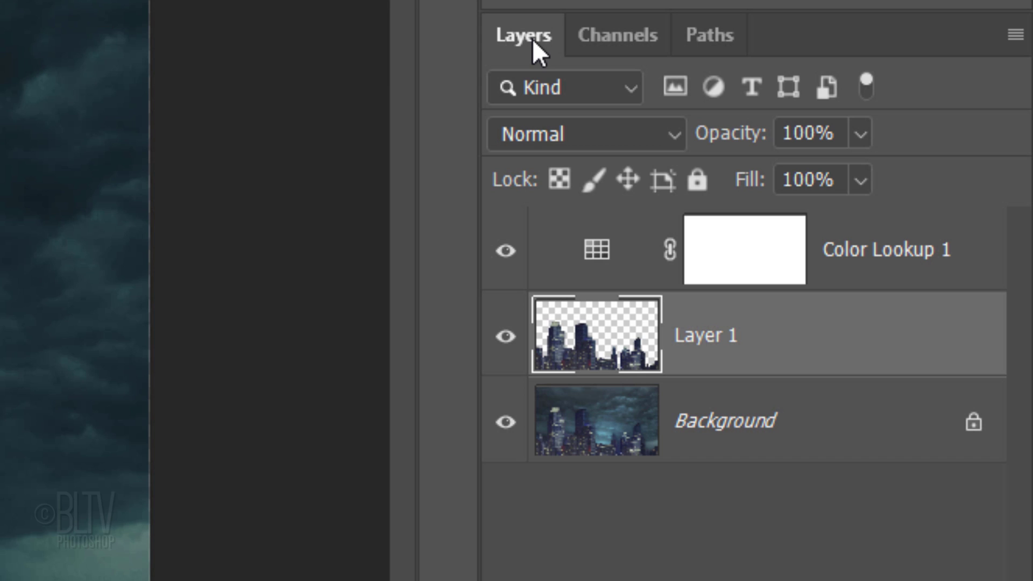
pyautogui.click(1015, 35)
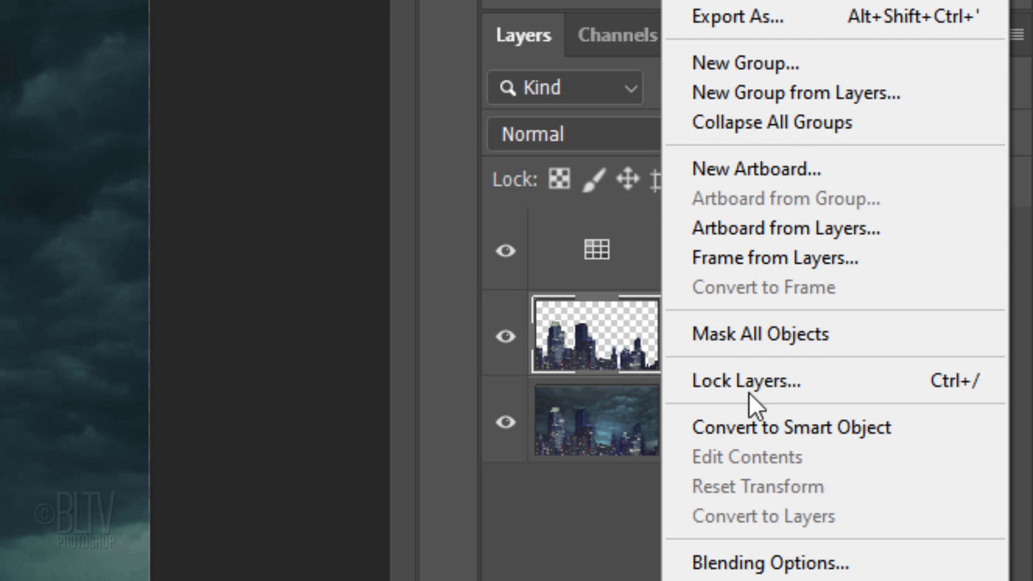
pyautogui.click(755, 426)
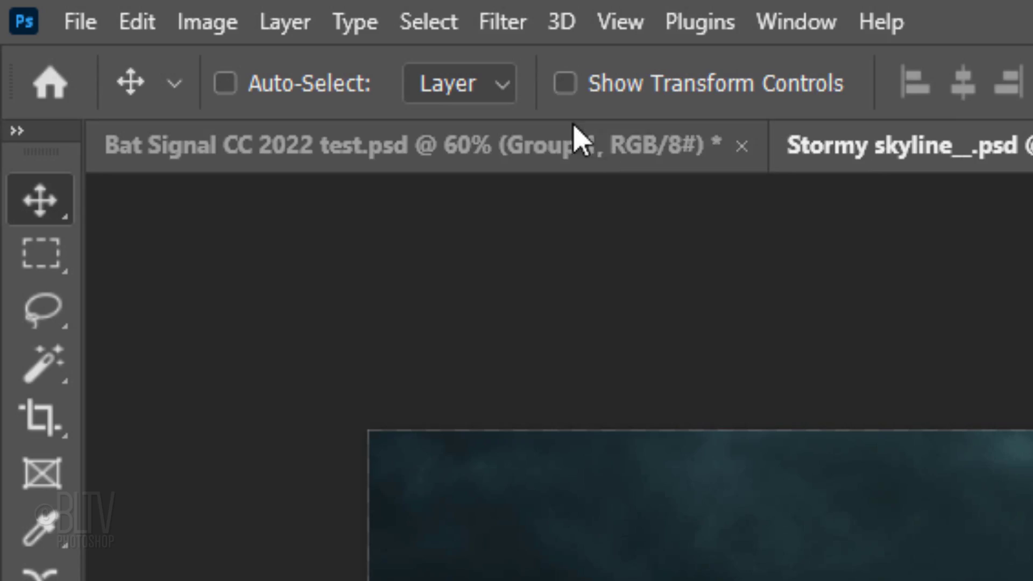
# Apply a Diffuse Glow filter from the Filter Gallery to the buildings layer.
pyautogui.click(506, 24)
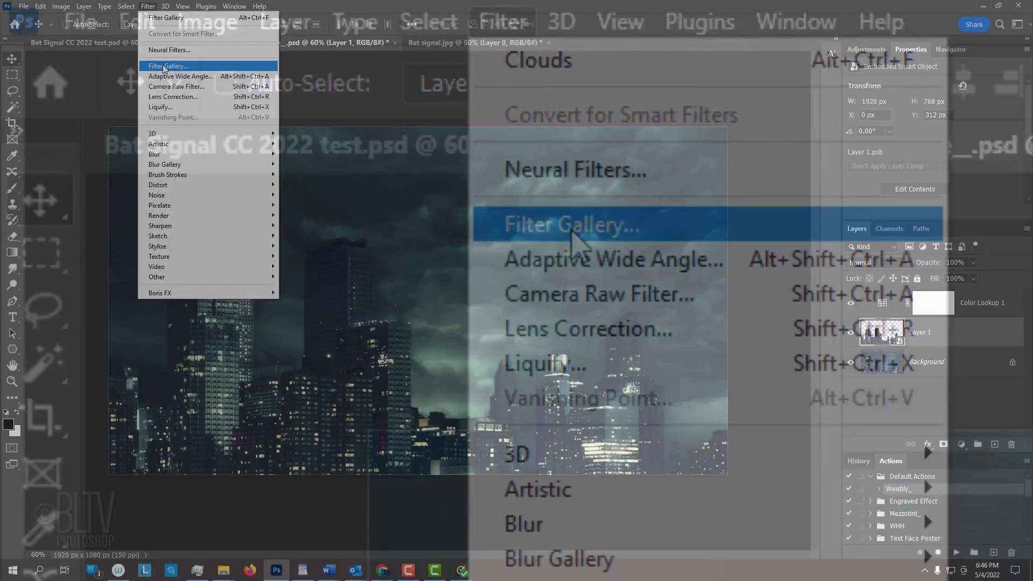
pyautogui.click(572, 233)
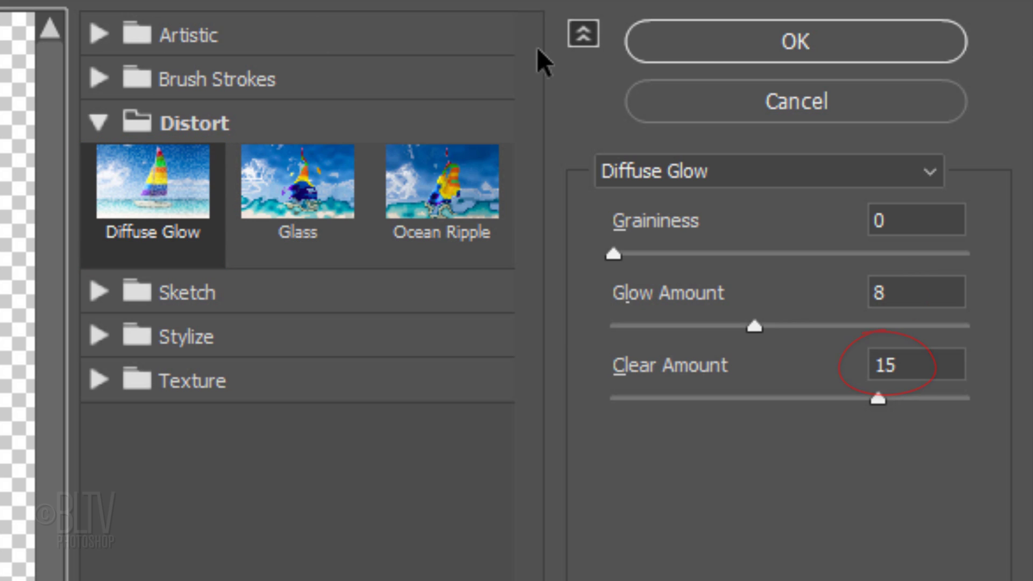
pyautogui.click(786, 38)
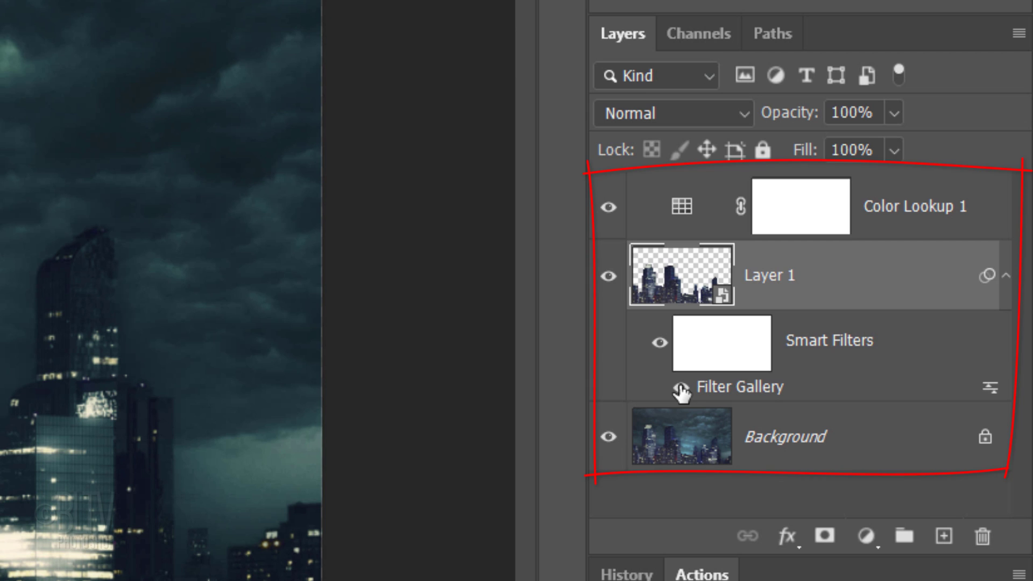
# Unlock the Background and group all three layers into a group named 'skyline'.
pyautogui.click(986, 437)
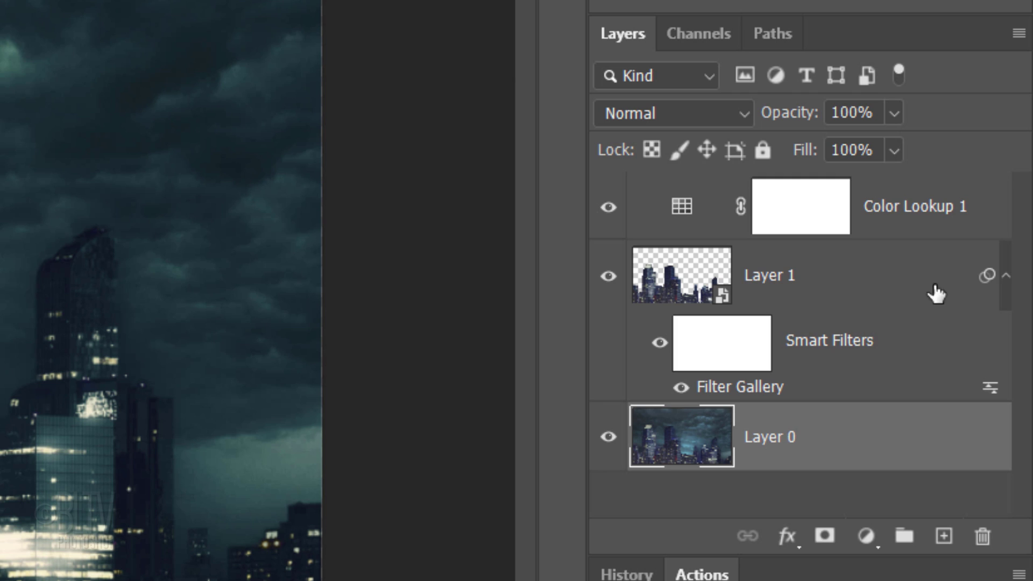
pyautogui.keyDown('shift'); pyautogui.click(927, 233); pyautogui.keyUp('shift')
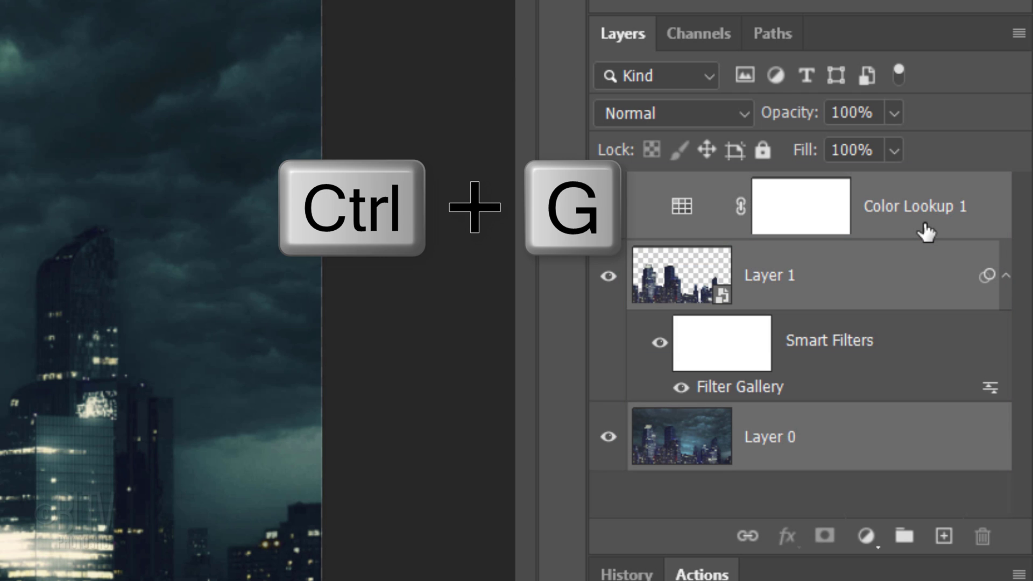
pyautogui.hotkey('ctrl', 'g')
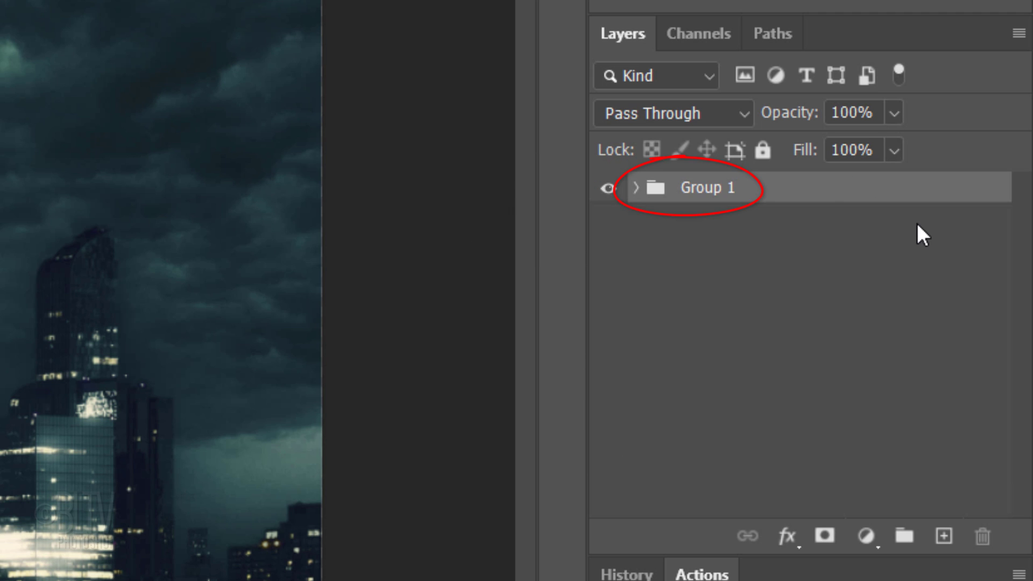
pyautogui.doubleClick(722, 189)
pyautogui.write('skyline')
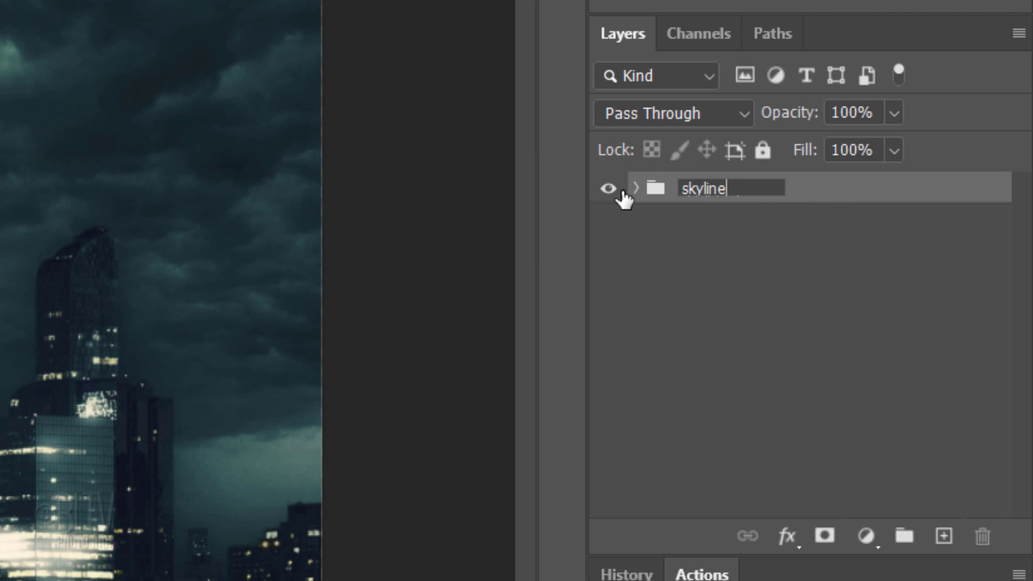
pyautogui.press('Return')
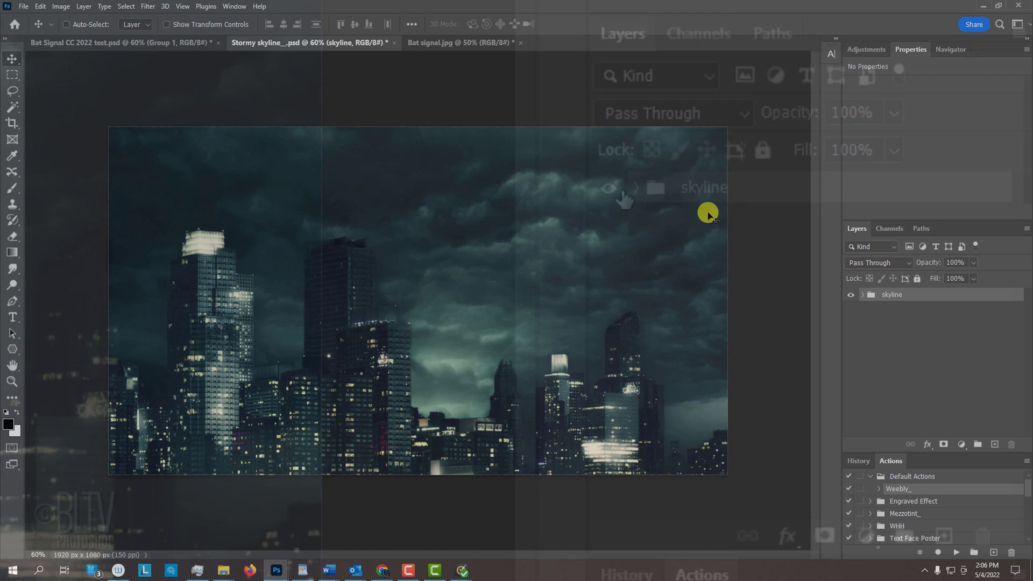
# In Bat signal.jpg, select the black areas, unlock Layer 0 and delete them.
pyautogui.click(451, 42)
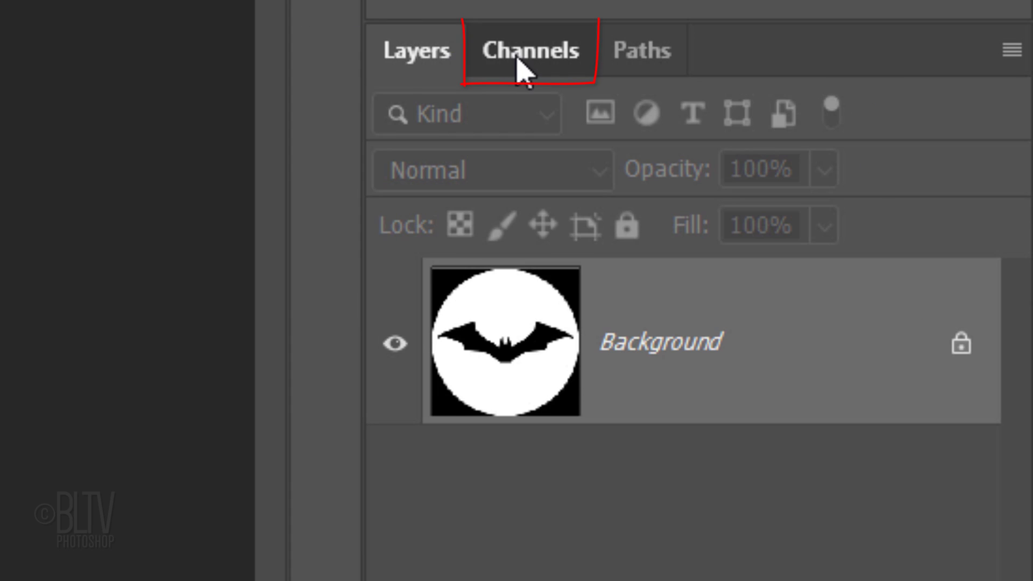
pyautogui.click(886, 231)
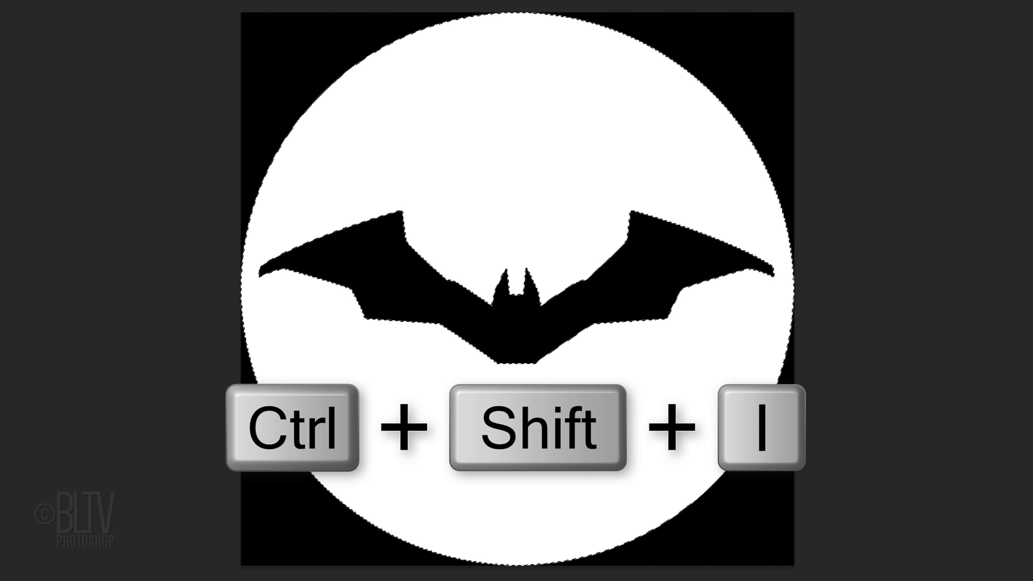
pyautogui.hotkey('ctrl', 'shift', 'i')
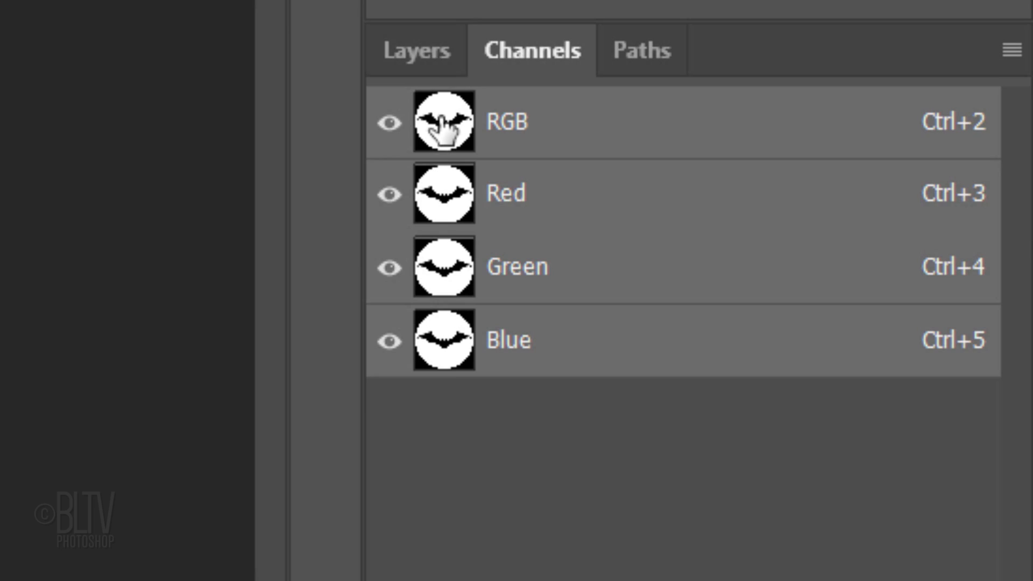
pyautogui.click(414, 54)
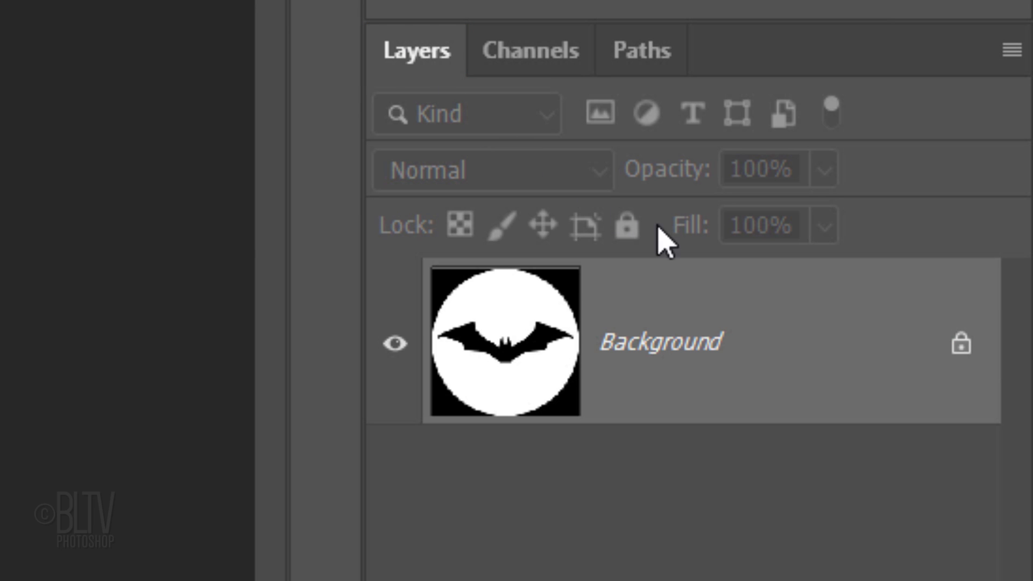
pyautogui.click(961, 348)
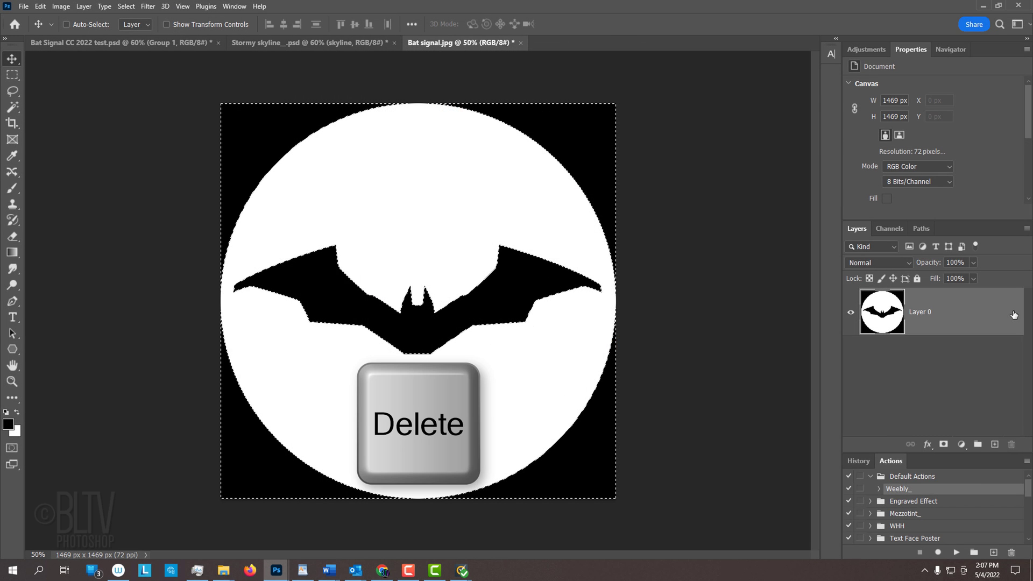
pyautogui.press('Delete')
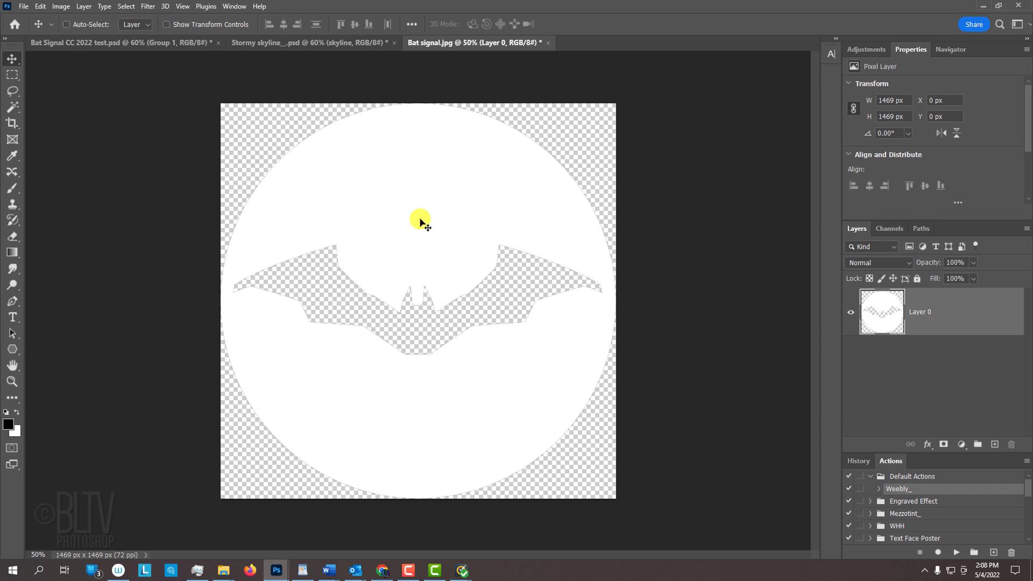
# Bring the bat signal disc into the skyline document as Layer 2, scaled to 30%.
pyautogui.moveTo(410, 207)
pyautogui.mouseDown()
pyautogui.moveTo(354, 151)
pyautogui.moveTo(307, 45)
pyautogui.moveTo(411, 139)
pyautogui.mouseUp()
pyautogui.moveTo(476, 285); pyautogui.dragTo(479, 285)
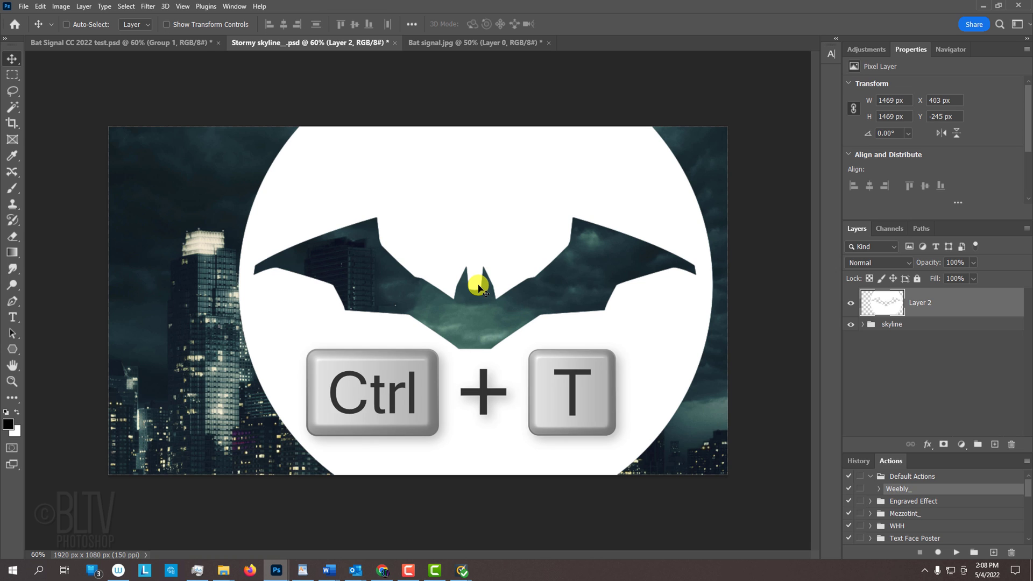
pyautogui.hotkey('ctrl', 't')
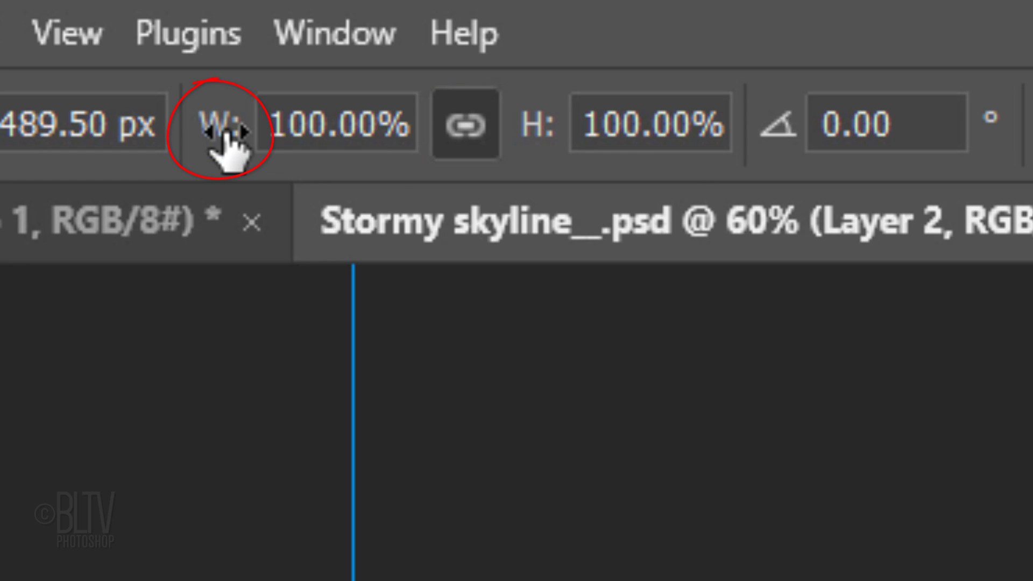
pyautogui.moveTo(229, 135); pyautogui.dragTo(53, 162)
pyautogui.moveTo(54, 161); pyautogui.dragTo(29, 162)
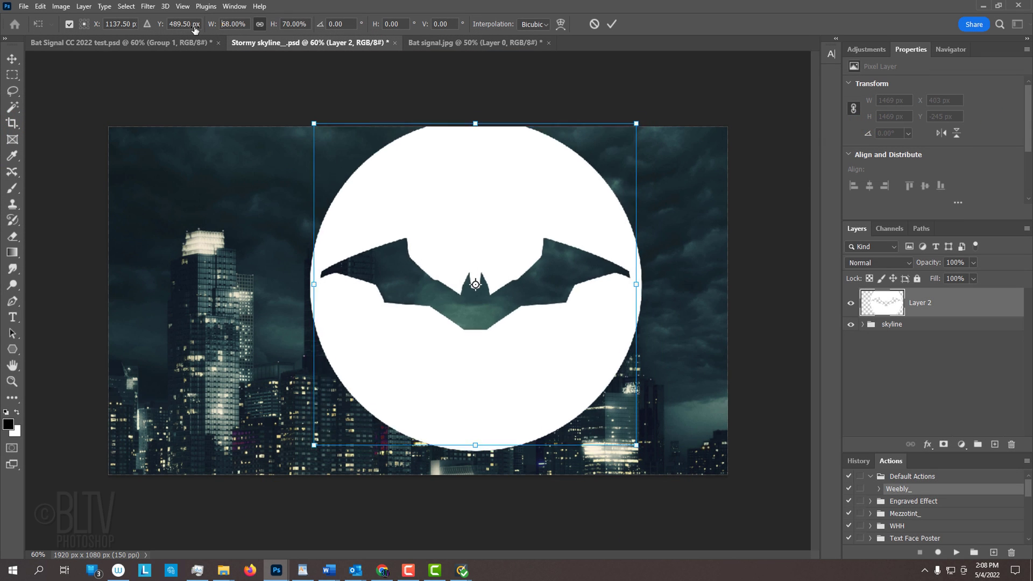
pyautogui.moveTo(183, 33)
pyautogui.mouseDown()
pyautogui.moveTo(145, 36)
pyautogui.moveTo(179, 36)
pyautogui.mouseUp()
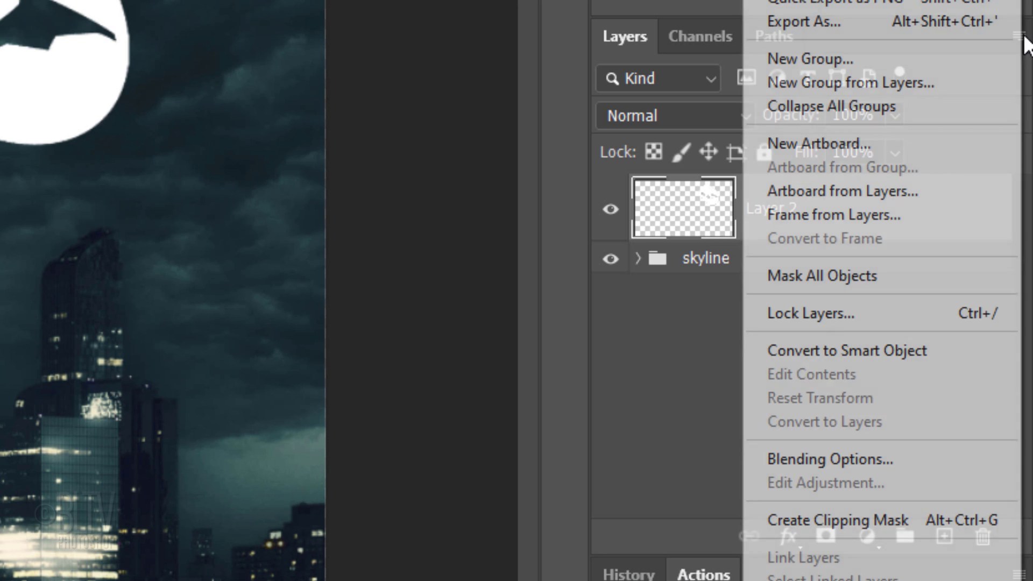
# Make Layer 2 a smart object and soften it with a 5-pixel Gaussian Blur.
pyautogui.click(822, 349)
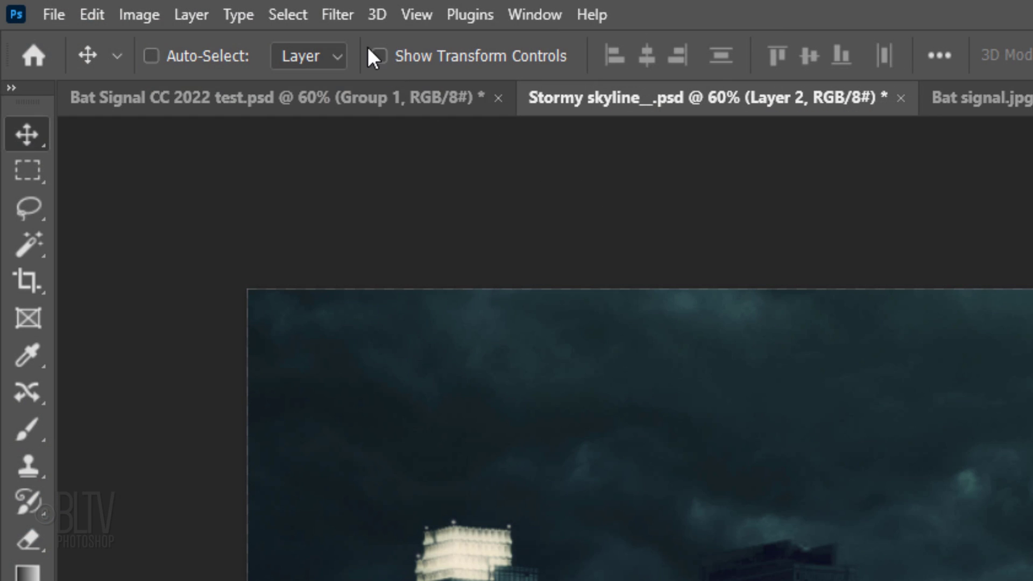
pyautogui.click(340, 15)
pyautogui.moveTo(358, 349)
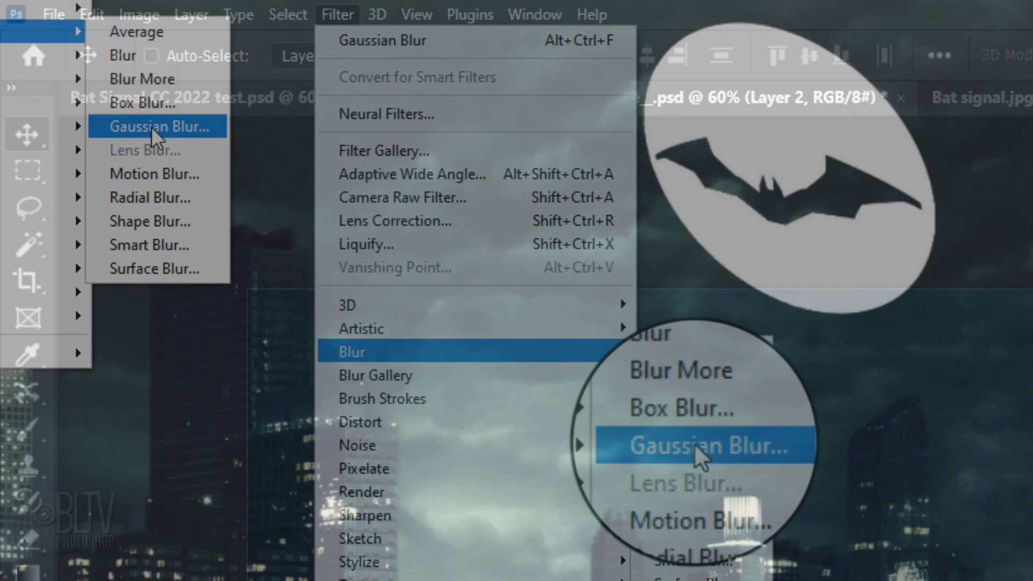
pyautogui.click(695, 443)
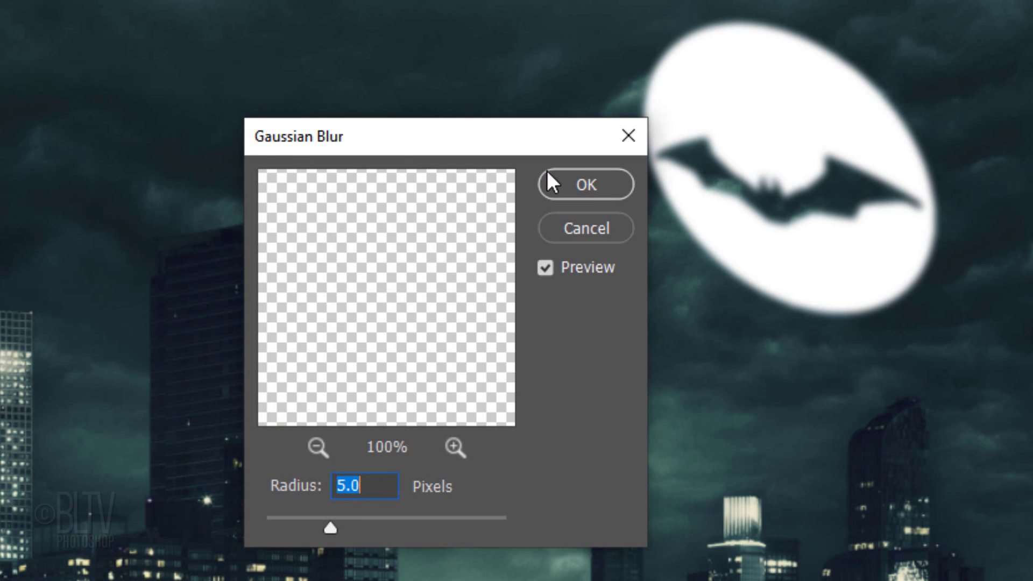
pyautogui.click(589, 184)
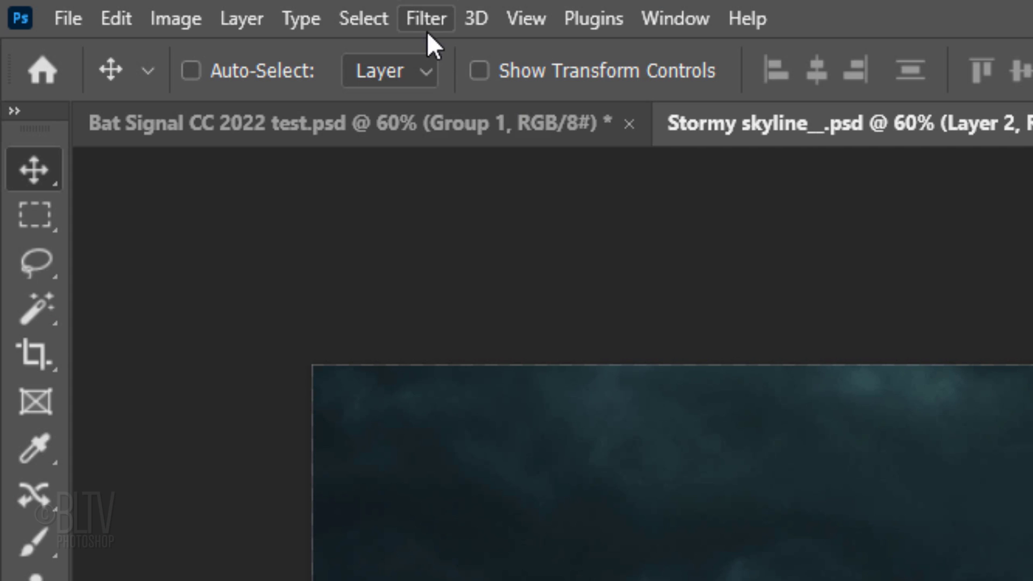
# Add a ZigZag distortion (Amount -62, Ridges 10, Out From Center) to the signal.
pyautogui.click(429, 17)
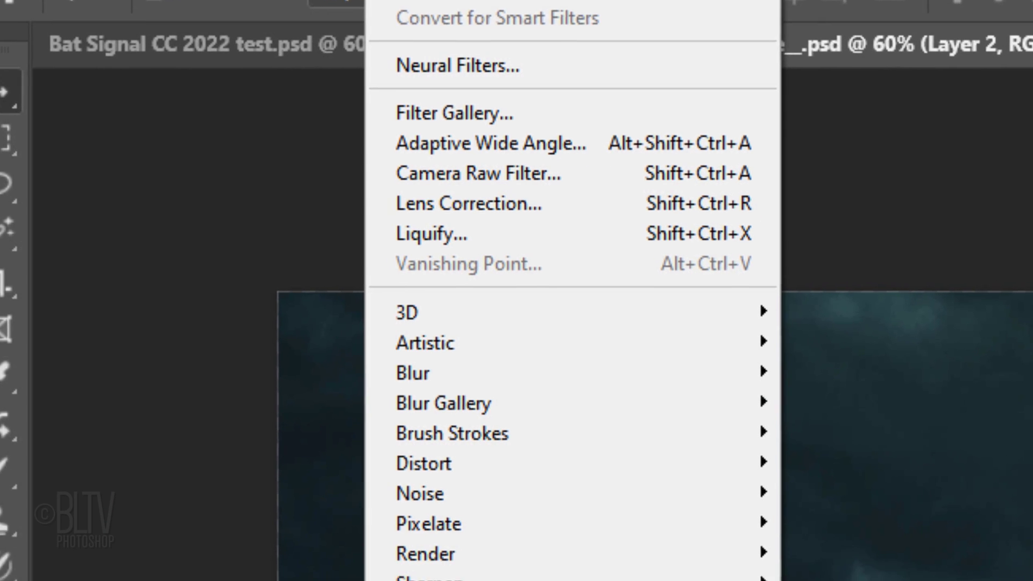
pyautogui.moveTo(269, 117)
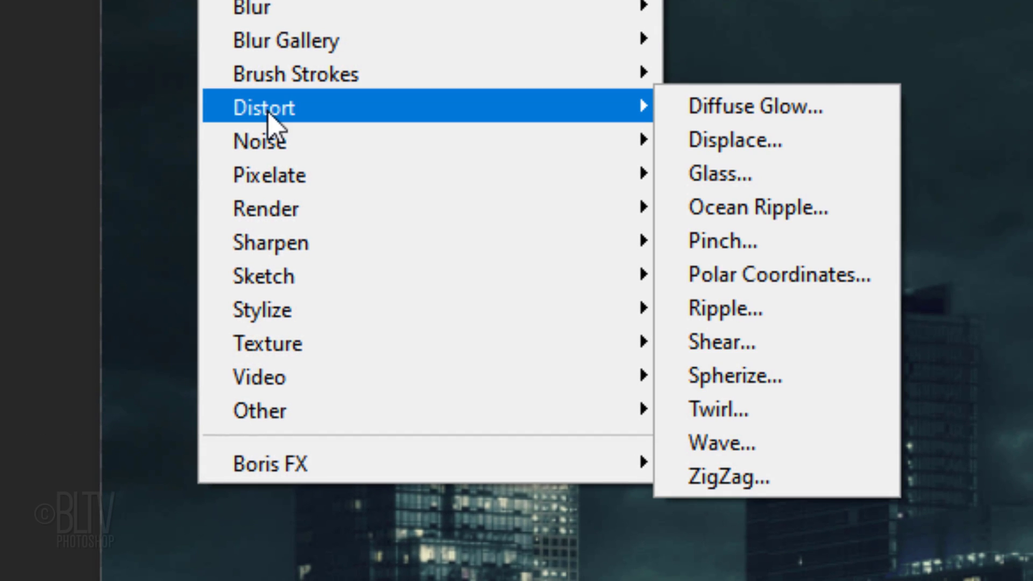
pyautogui.click(737, 487)
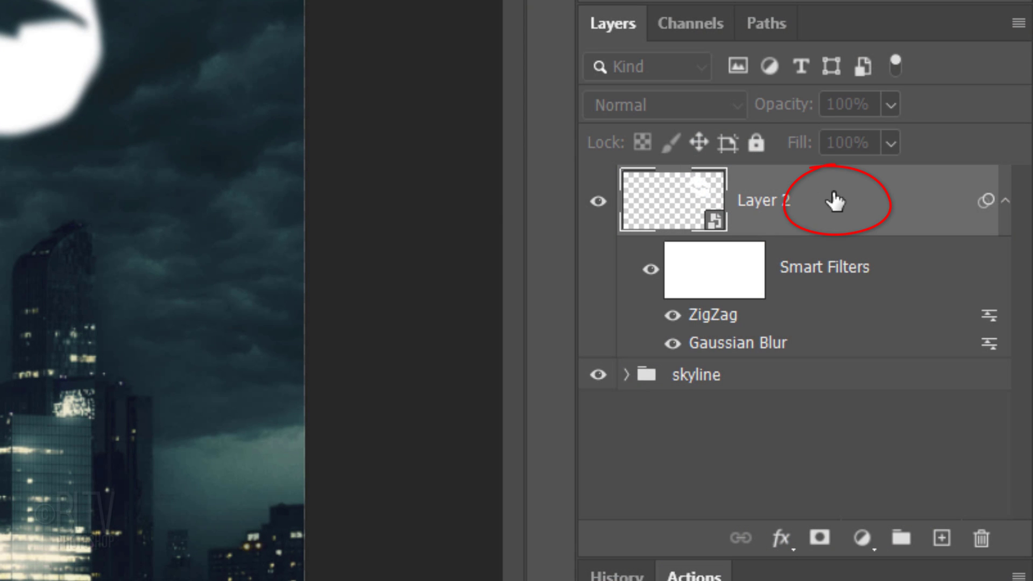
# Split Layer 2's Blend If underlying black slider to 0/152 so clouds show through.
pyautogui.doubleClick(835, 201)
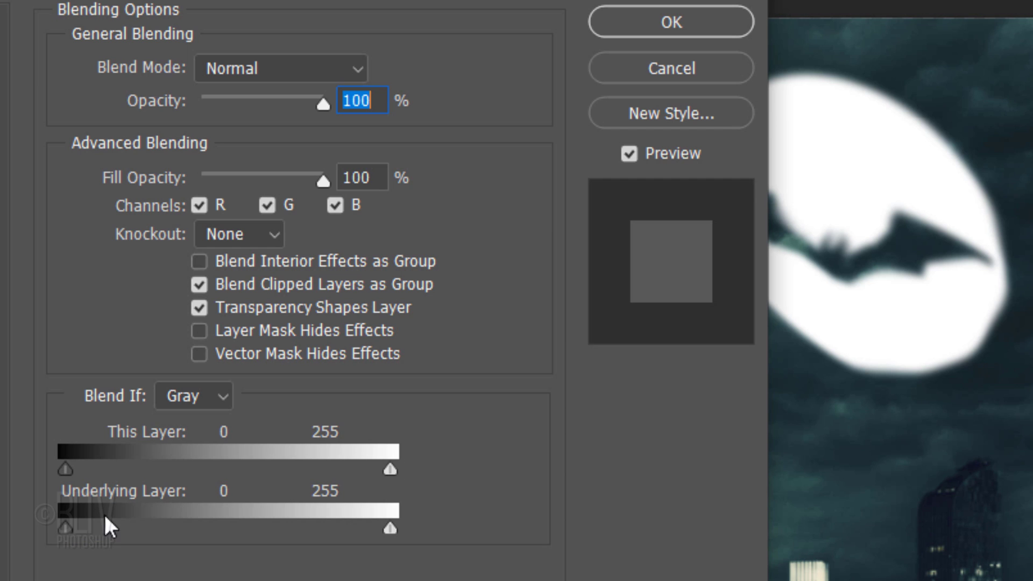
pyautogui.moveTo(62, 527)
pyautogui.mouseDown()
pyautogui.moveTo(155, 515)
pyautogui.moveTo(59, 519)
pyautogui.mouseUp()
pyautogui.moveTo(388, 528); pyautogui.dragTo(426, 510)
pyautogui.press('alt')
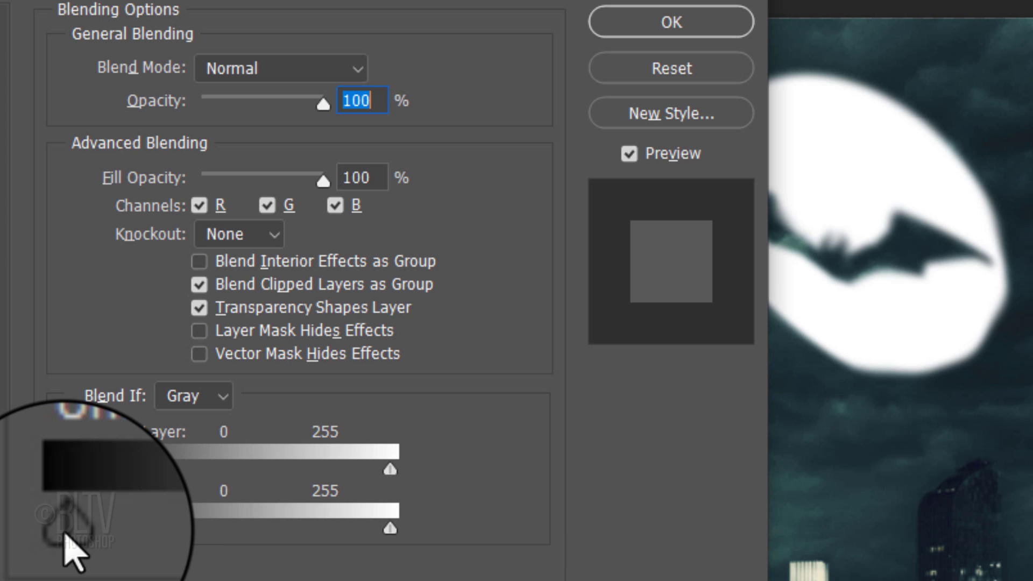
pyautogui.moveTo(64, 534); pyautogui.dragTo(262, 511)
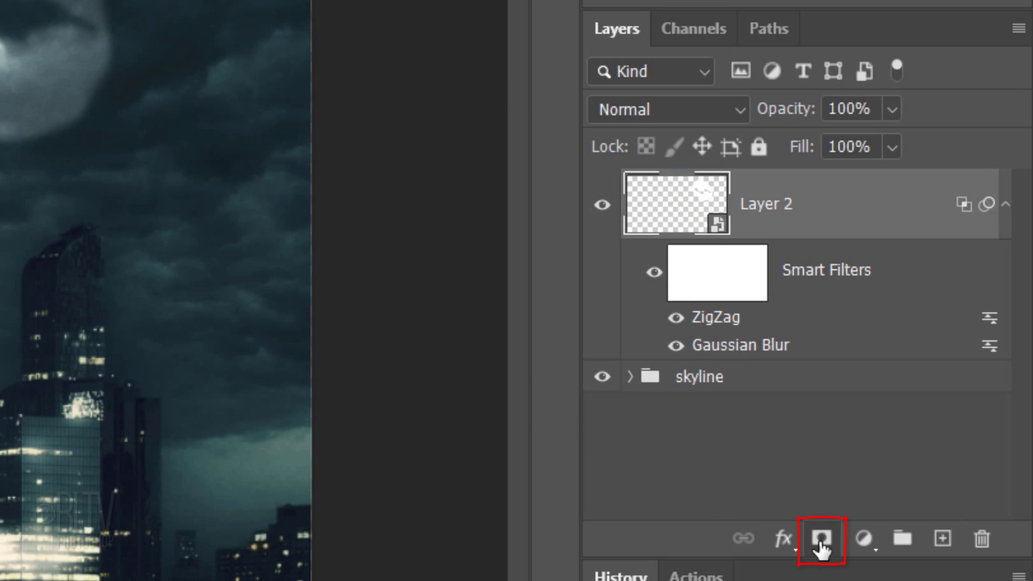
# Add a layer mask to Layer 2 and paint a black brush arc along the signal's upper-right edge.
pyautogui.click(822, 538)
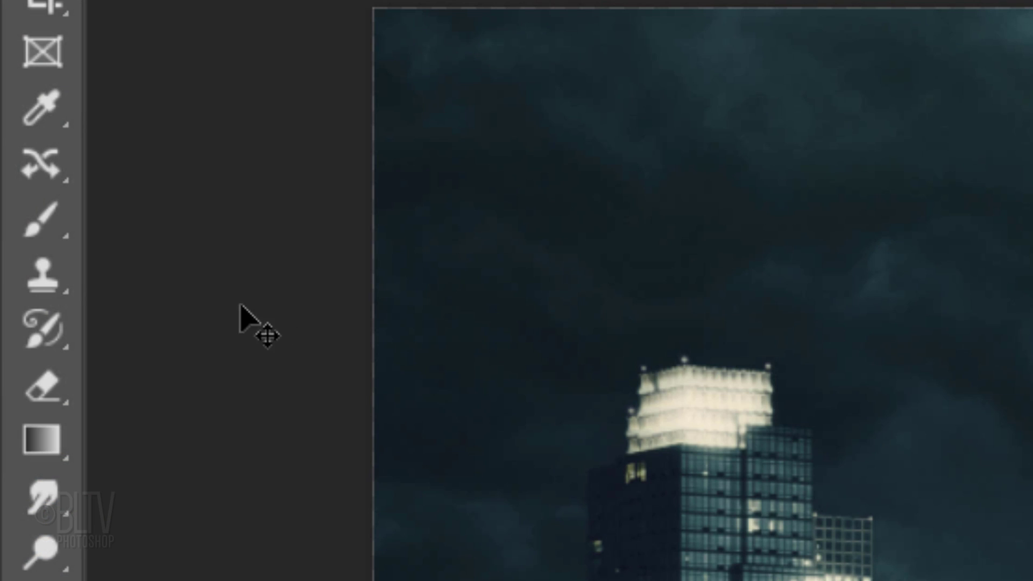
pyautogui.rightClick(35, 229)
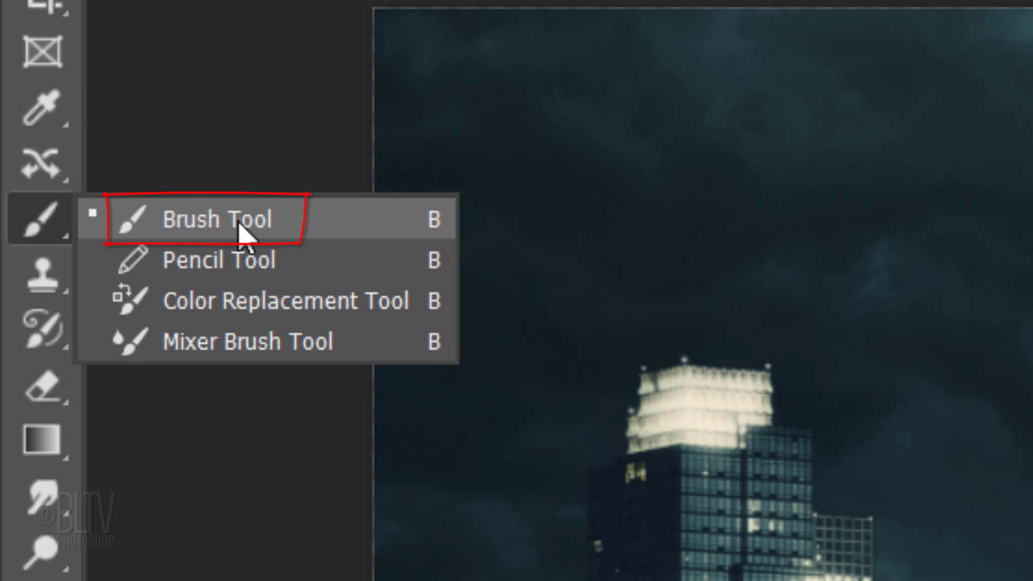
pyautogui.click(244, 231)
pyautogui.click(195, 58)
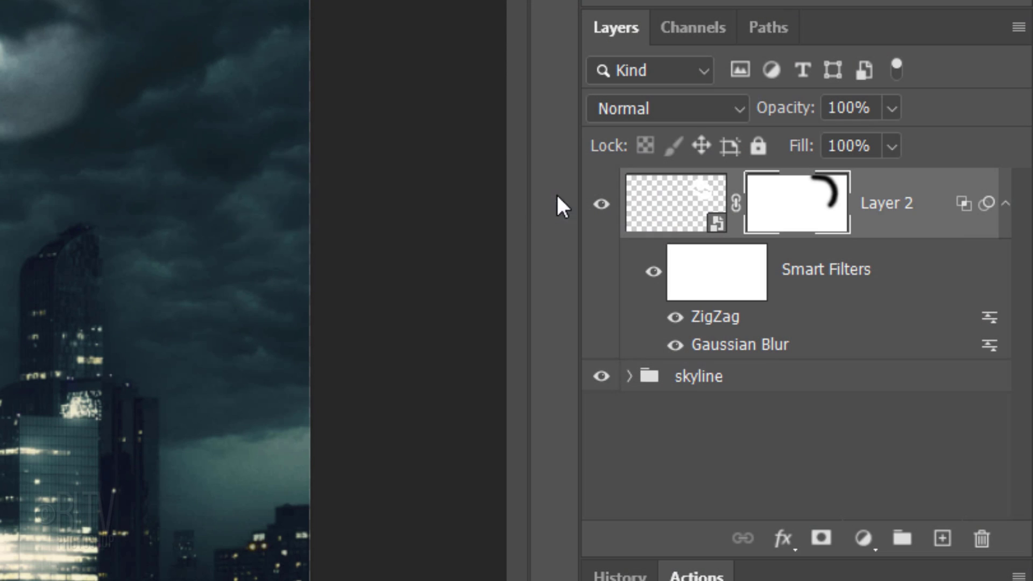
# Duplicate Layer 2 and raise the copy's Gaussian Blur radius to 33 pixels.
pyautogui.hotkey('ctrl', 'j')
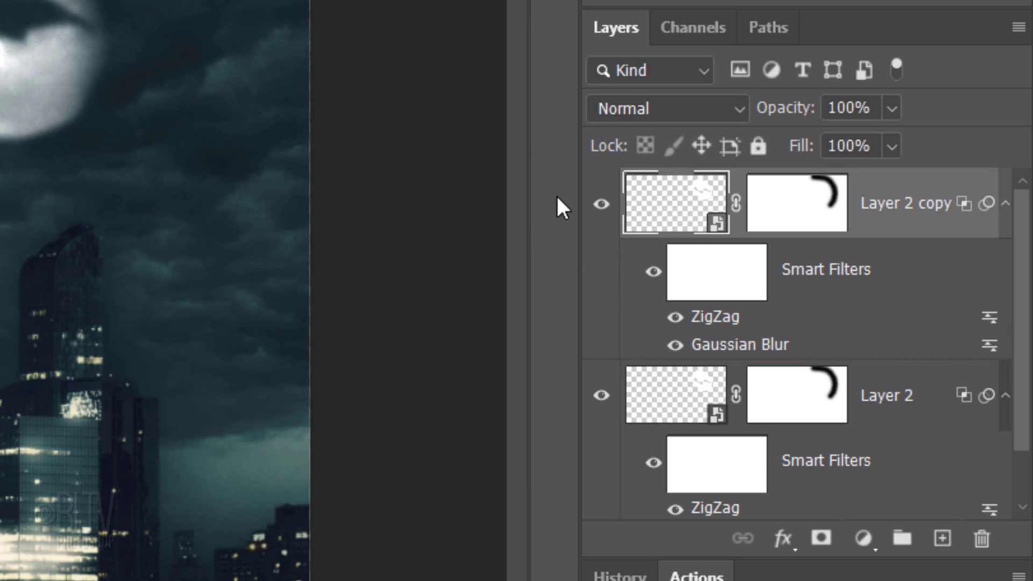
pyautogui.doubleClick(732, 347)
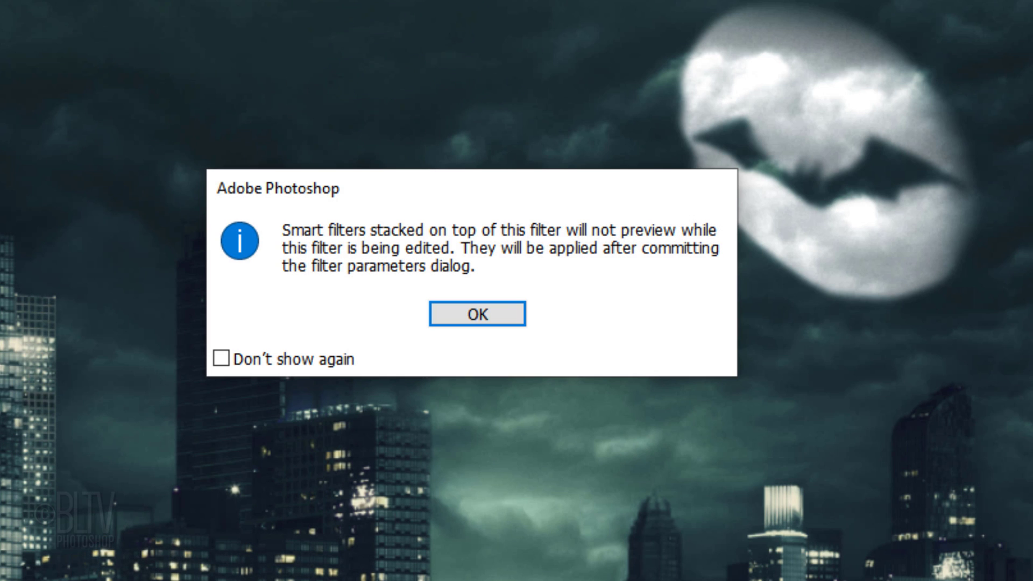
pyautogui.click(473, 315)
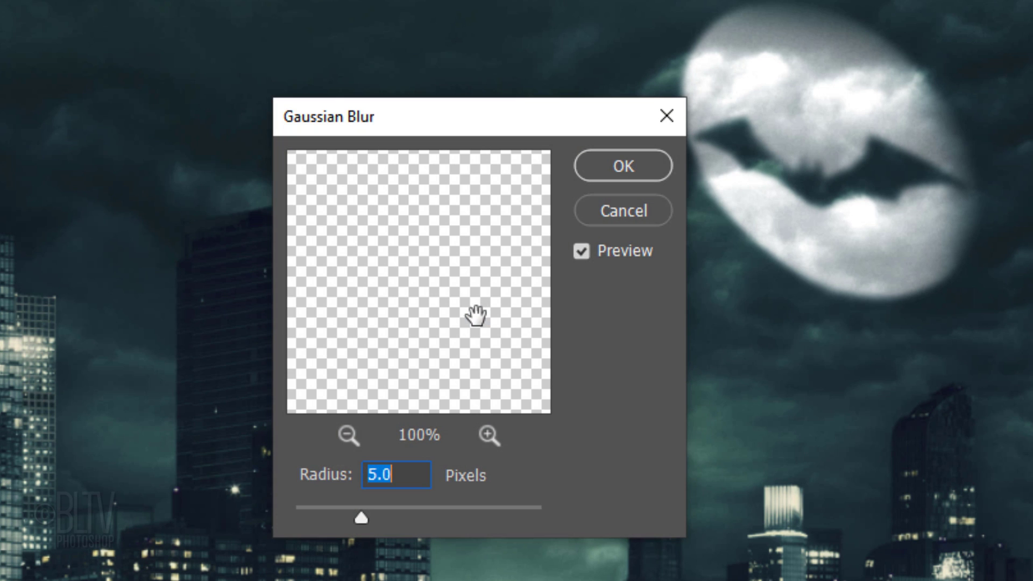
pyautogui.write('33')
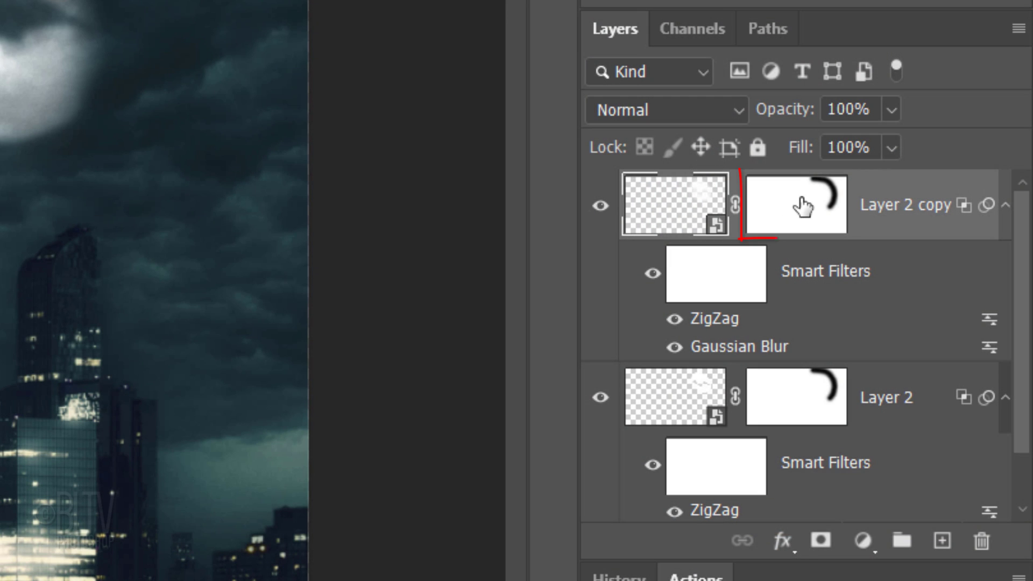
# Clear Layer 2 copy's mask to solid white after resetting default colours.
pyautogui.click(803, 205)
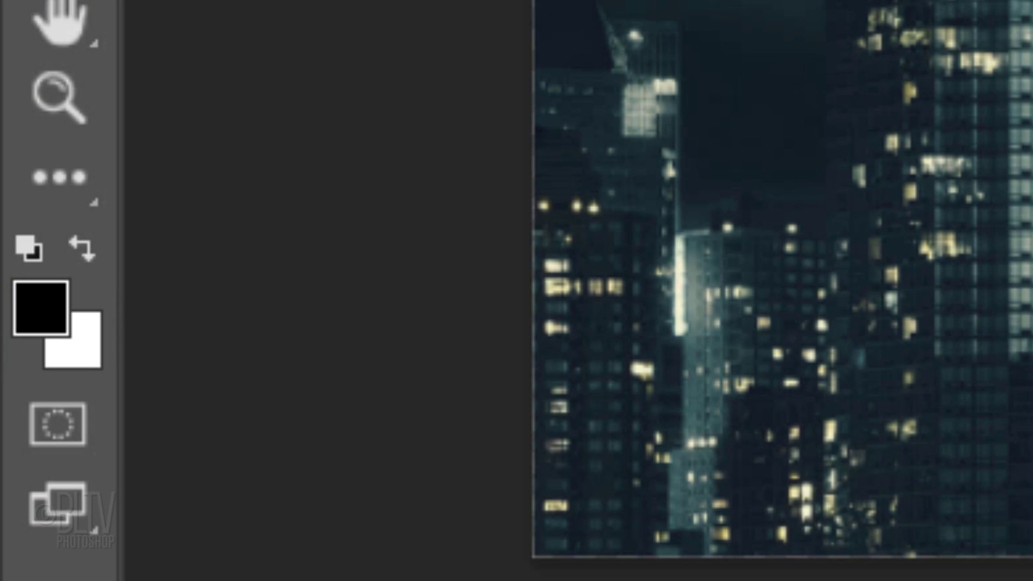
pyautogui.press('d')
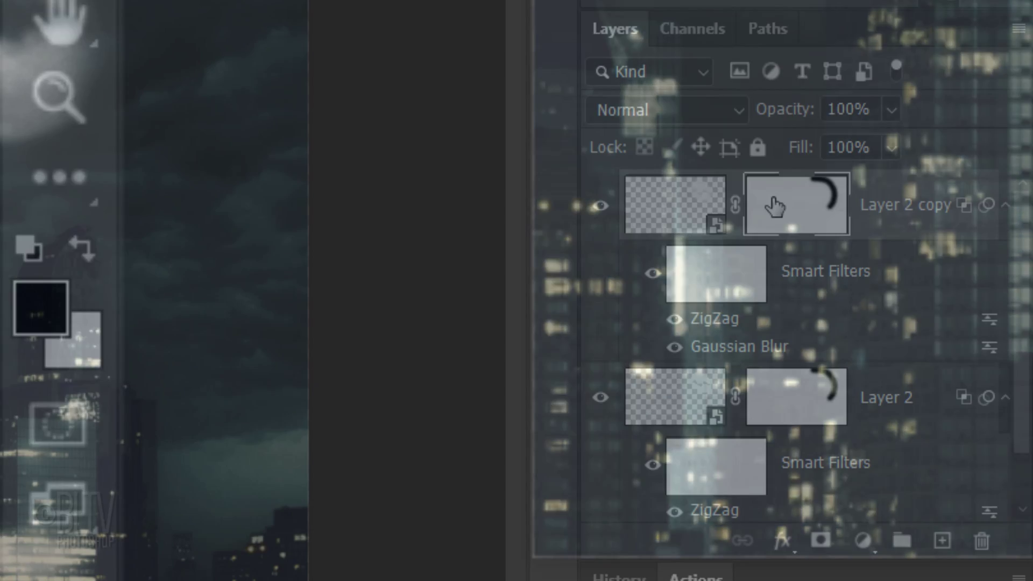
pyautogui.hotkey('ctrl', 'Delete')
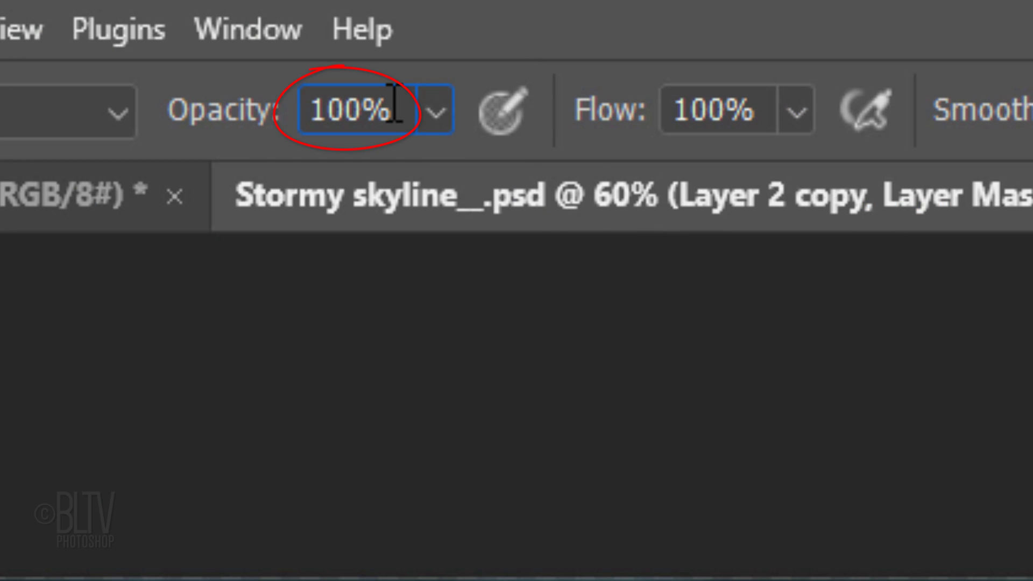
# Set brush opacity to 50% and enlarge the brush to paint the soft black arc.
pyautogui.moveTo(395, 102); pyautogui.dragTo(307, 108)
pyautogui.write('50')
pyautogui.press('Return')
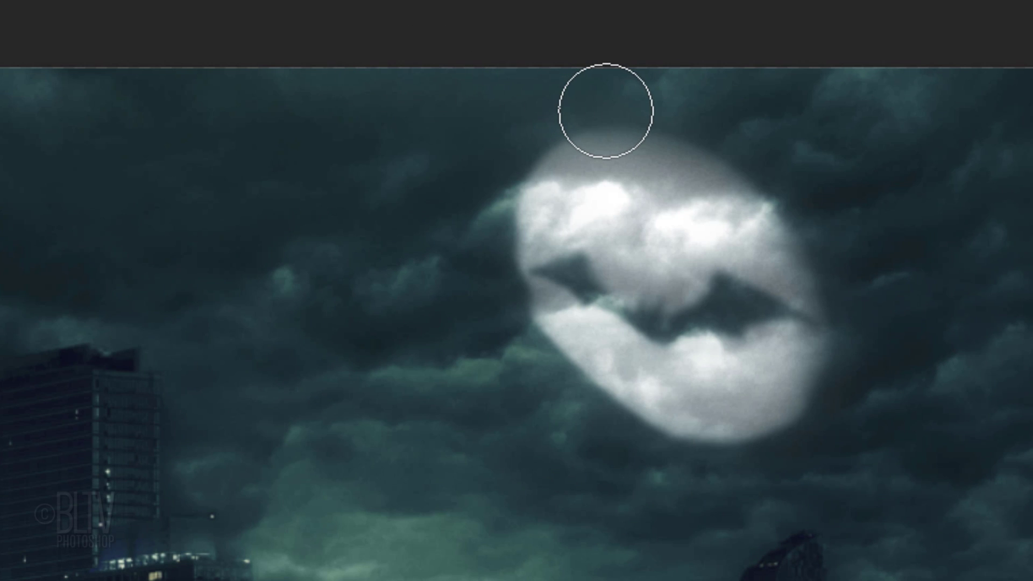
pyautogui.press('capslock')
pyautogui.press('capslock')
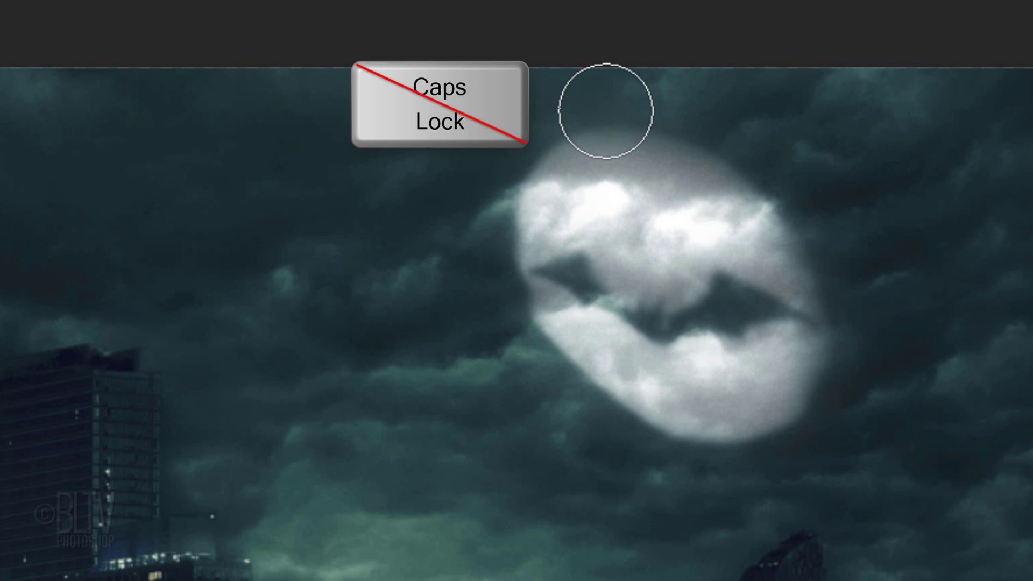
pyautogui.press(']')
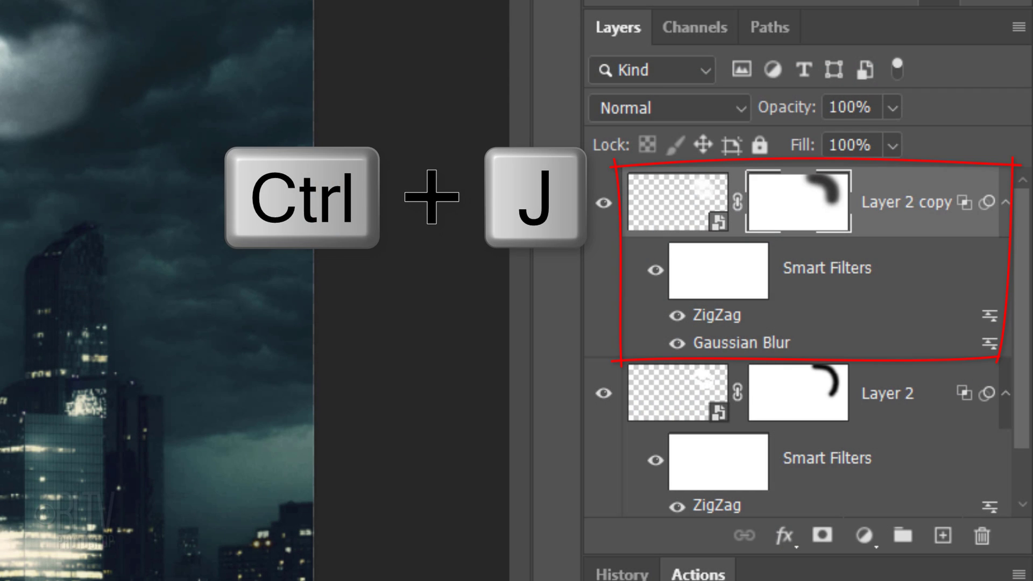
pyautogui.hotkey('ctrl', 'j')
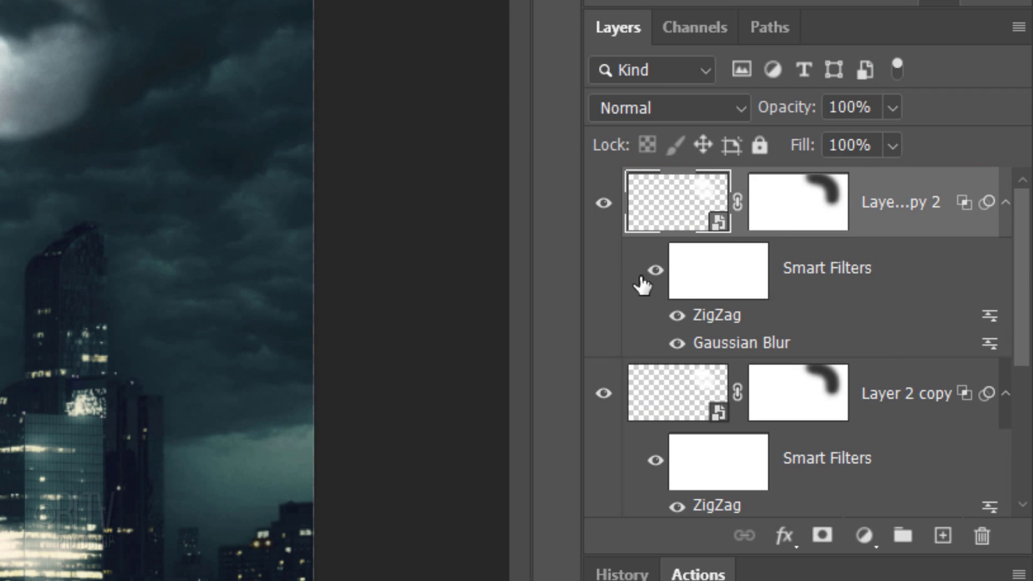
# Duplicate the bat-signal copy again and set the new copy's Gaussian Blur radius to 17 pixels.
pyautogui.doubleClick(730, 348)
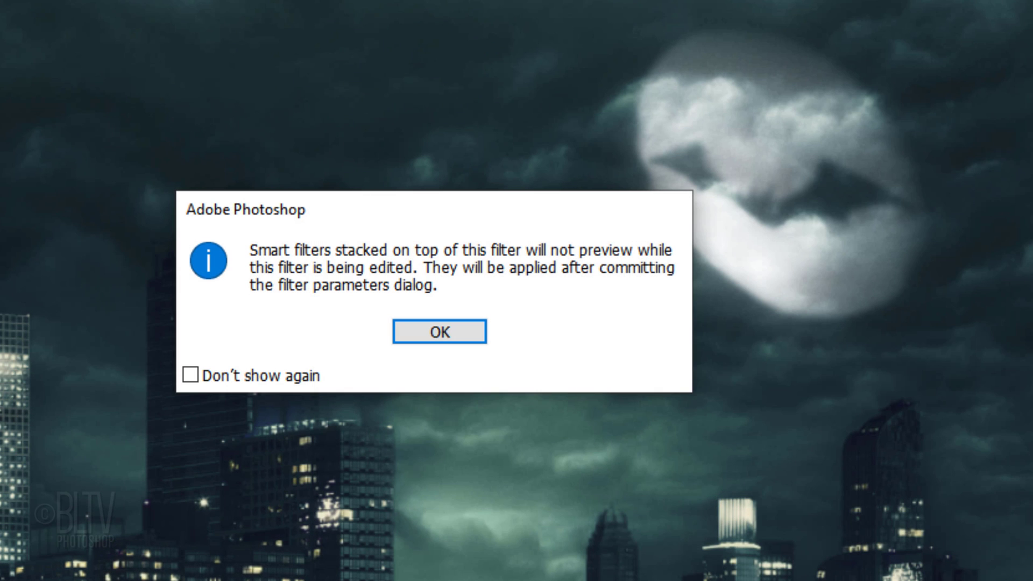
pyautogui.click(433, 332)
pyautogui.write('17')
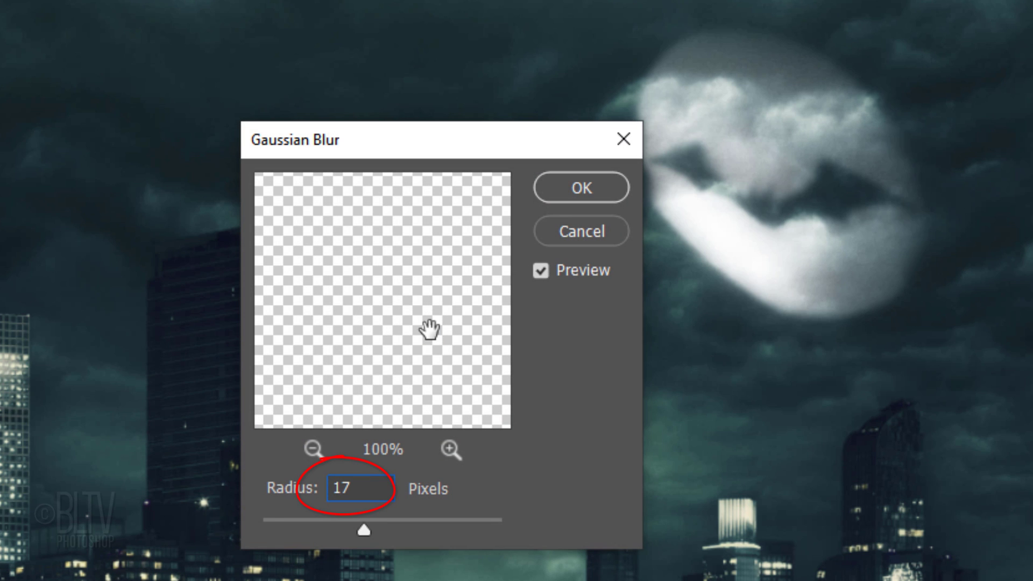
pyautogui.click(573, 187)
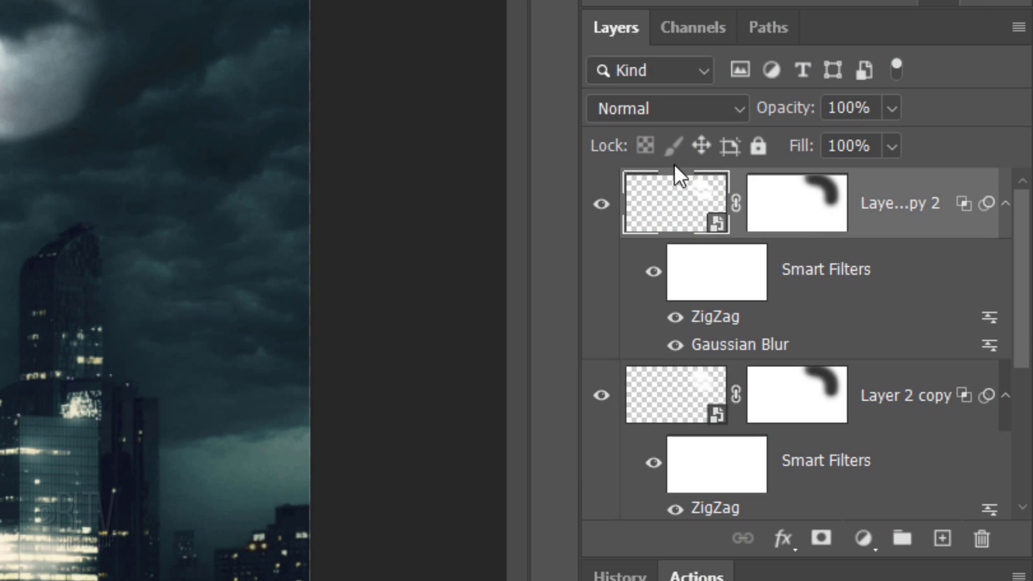
# Reset Layer 2 copy 2's split Underlying Layer slider back to 0–255, then target its mask.
pyautogui.doubleClick(947, 229)
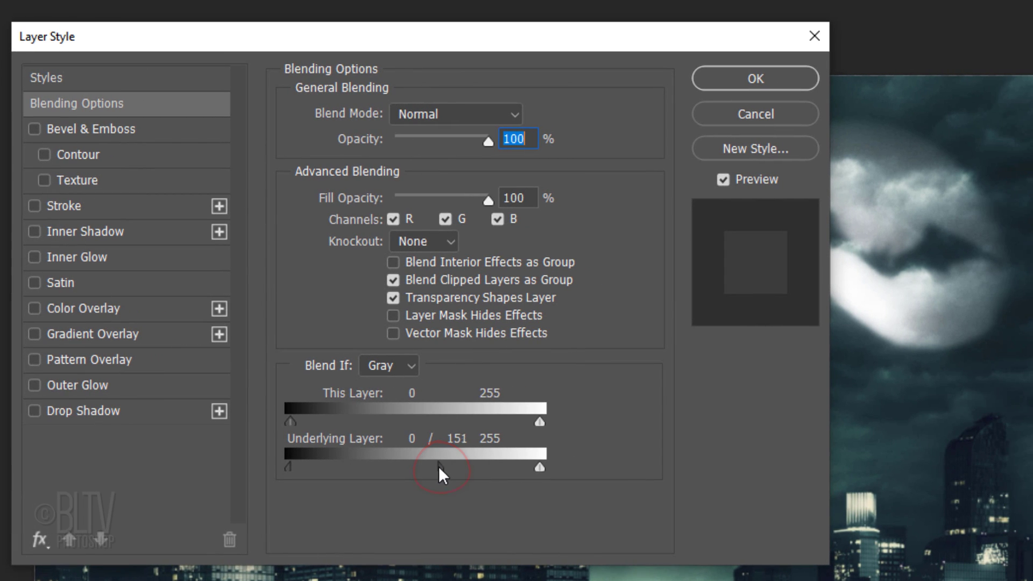
pyautogui.moveTo(438, 466); pyautogui.dragTo(166, 470)
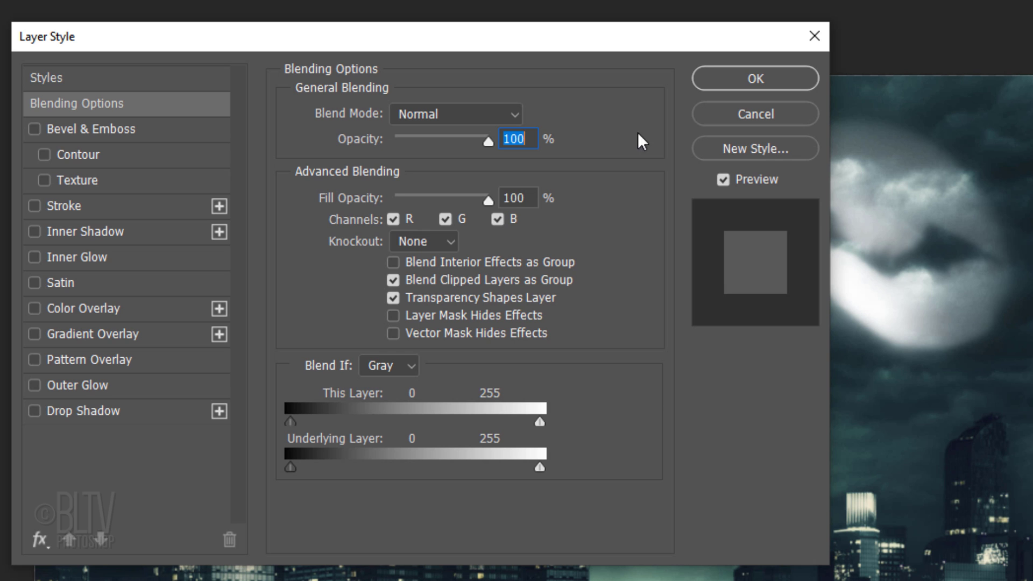
pyautogui.click(746, 79)
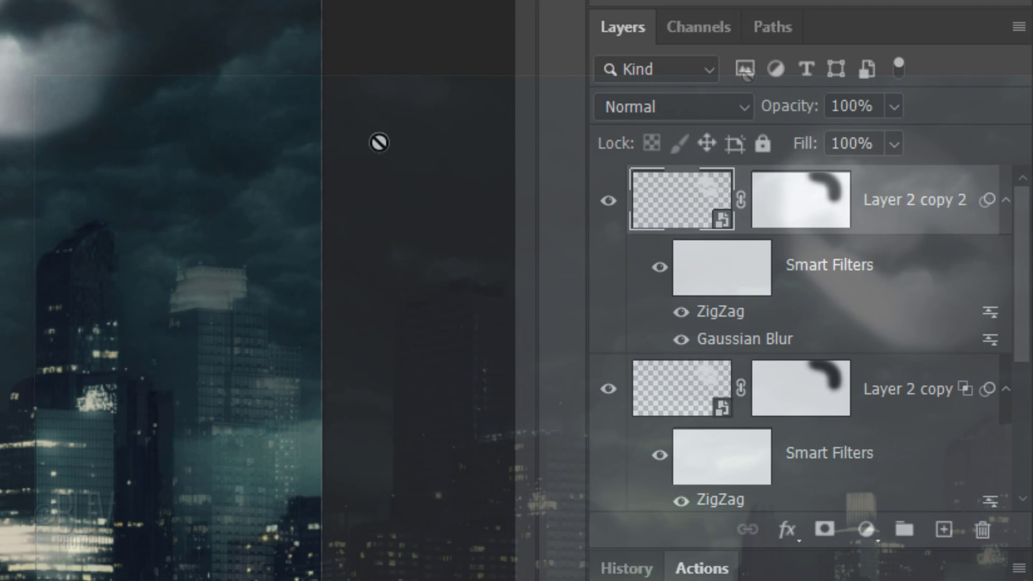
pyautogui.click(797, 210)
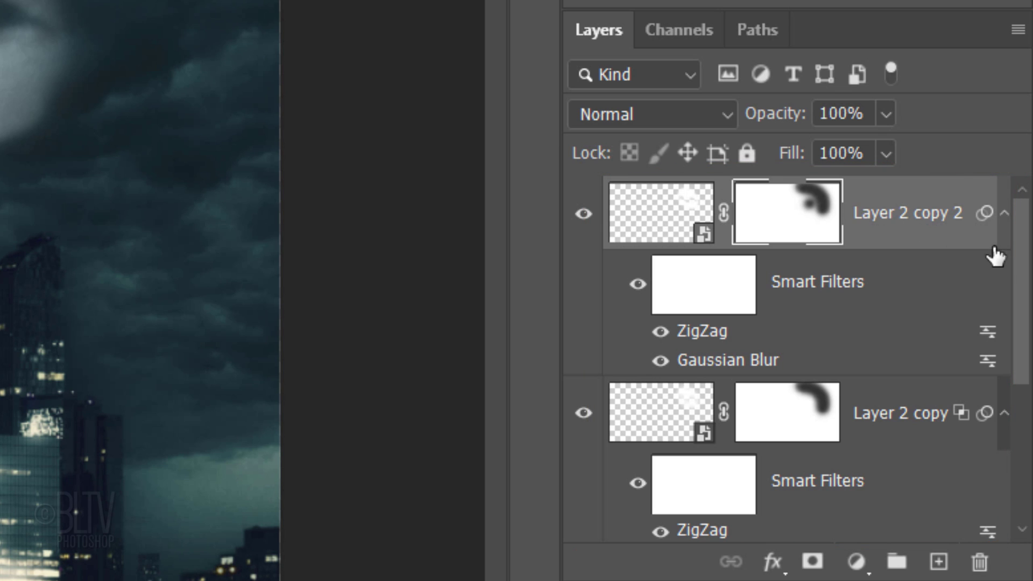
# Group the bat-signal layers and name the group 'Bat signal'.
pyautogui.moveTo(1021, 266)
pyautogui.mouseDown()
pyautogui.moveTo(1027, 286)
pyautogui.moveTo(999, 366)
pyautogui.moveTo(1002, 420)
pyautogui.mouseUp()
pyautogui.keyDown('shift'); pyautogui.click(645, 347); pyautogui.keyUp('shift')
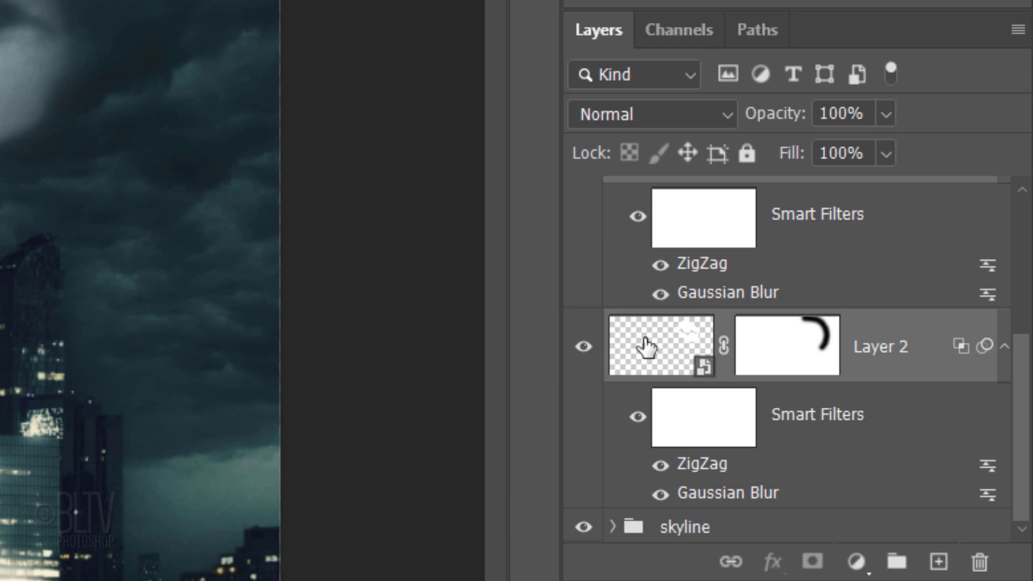
pyautogui.hotkey('ctrl', 'g')
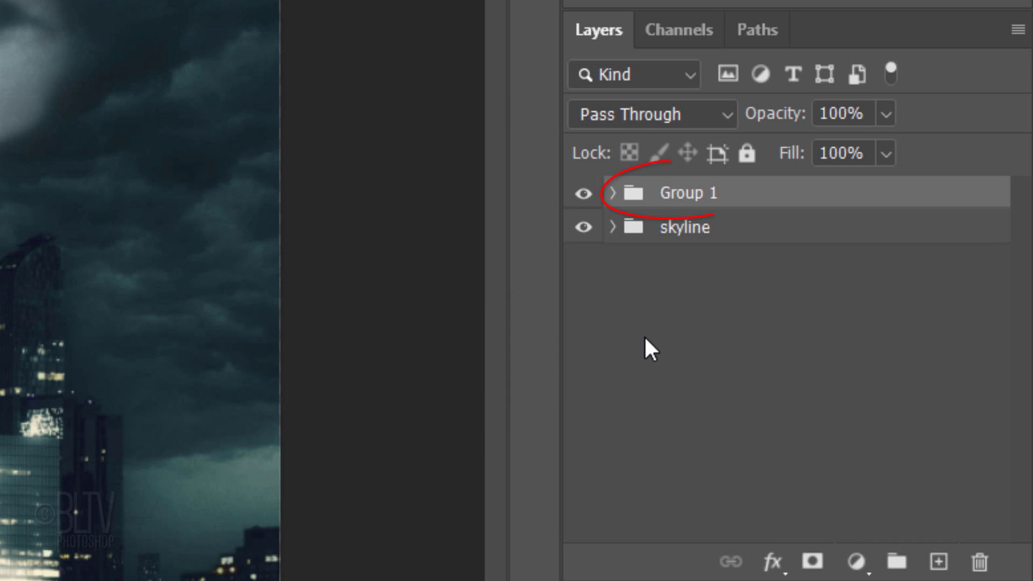
pyautogui.doubleClick(690, 194)
pyautogui.write('Bat signal')
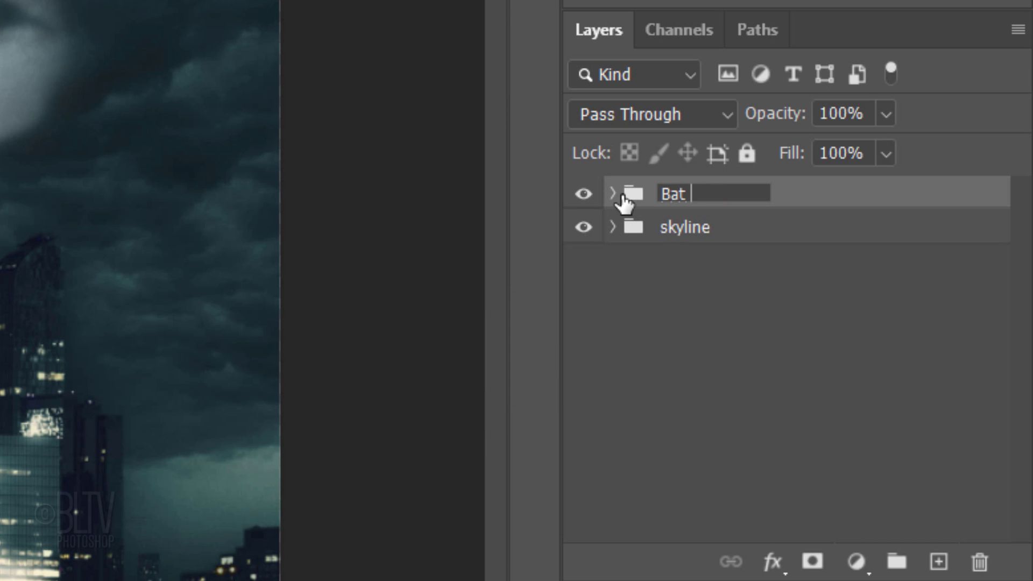
pyautogui.press('Return')
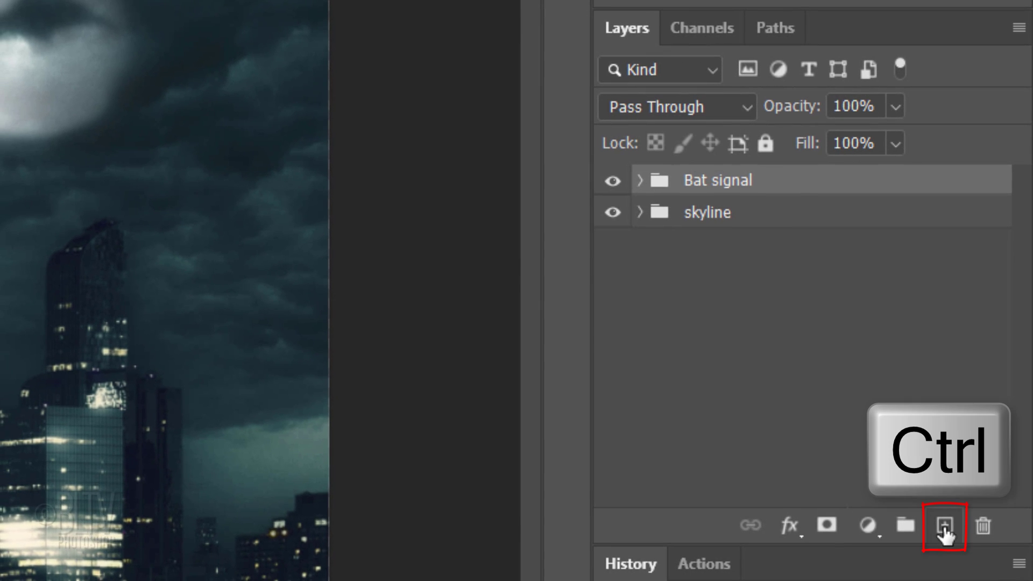
# Add a new empty Layer 3 below and put it in a group named 'Floodlight'.
pyautogui.keyDown('ctrl'); pyautogui.click(944, 527); pyautogui.keyUp('ctrl')
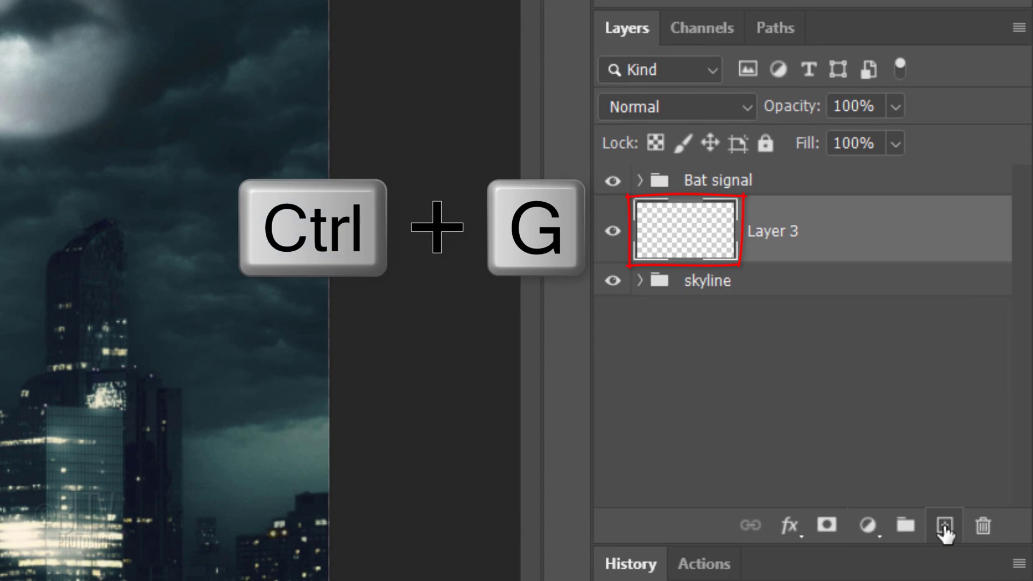
pyautogui.hotkey('ctrl', 'g')
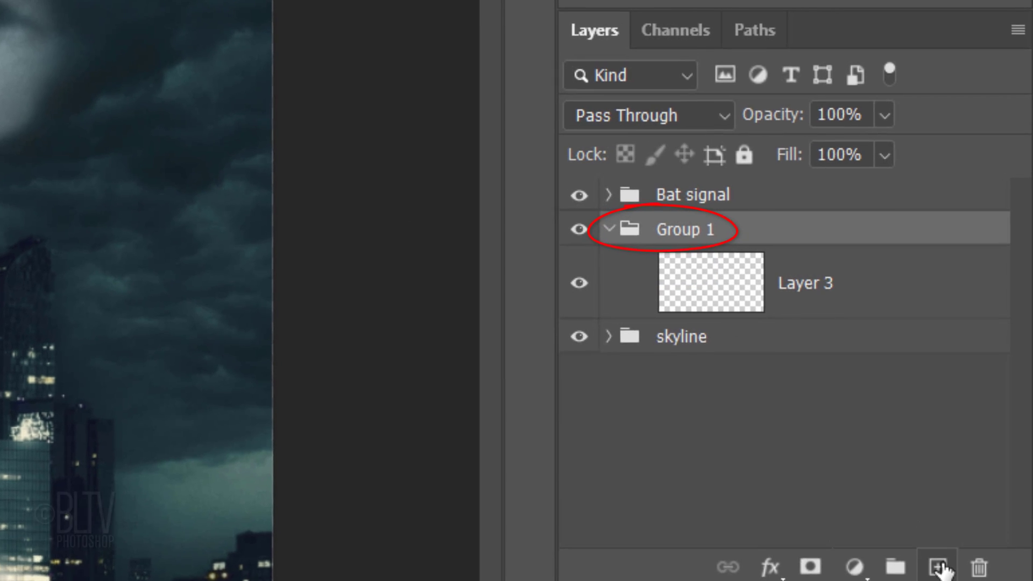
pyautogui.doubleClick(715, 212)
pyautogui.write('Floodlight')
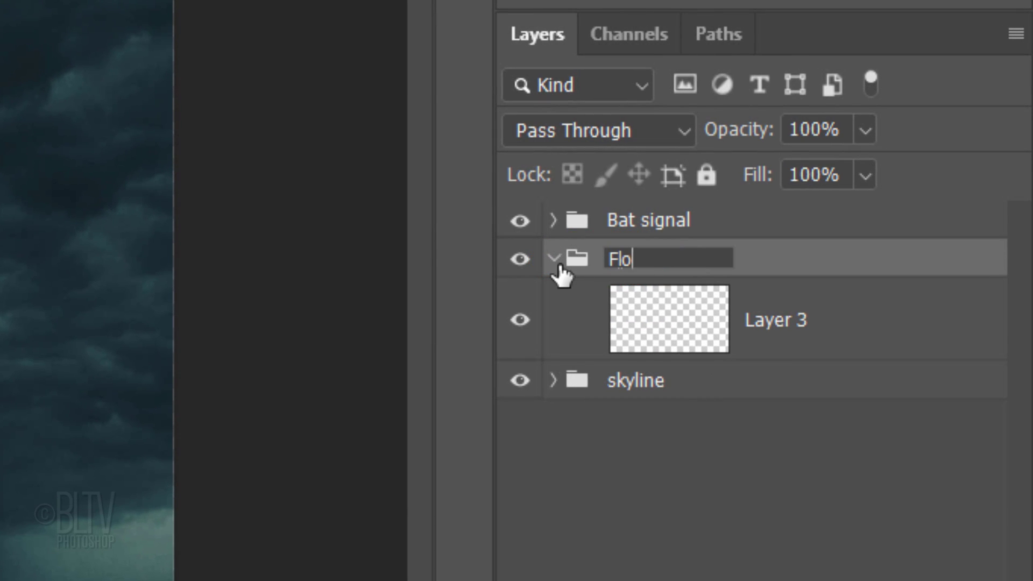
pyautogui.press('Return')
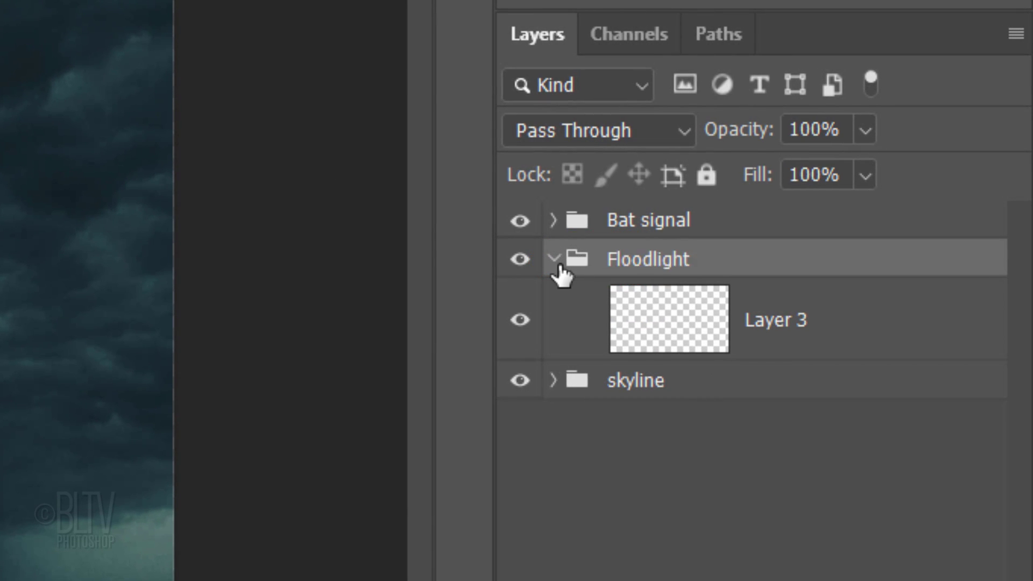
# On Layer 3, draw the beam wedge as a Pen path, convert it to a selection and save it.
pyautogui.click(666, 323)
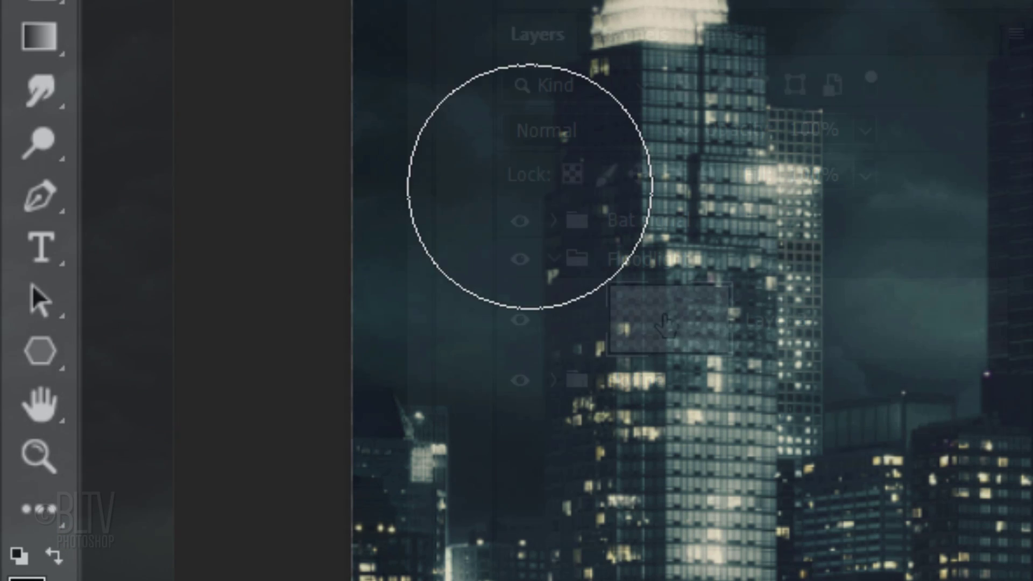
pyautogui.rightClick(39, 198)
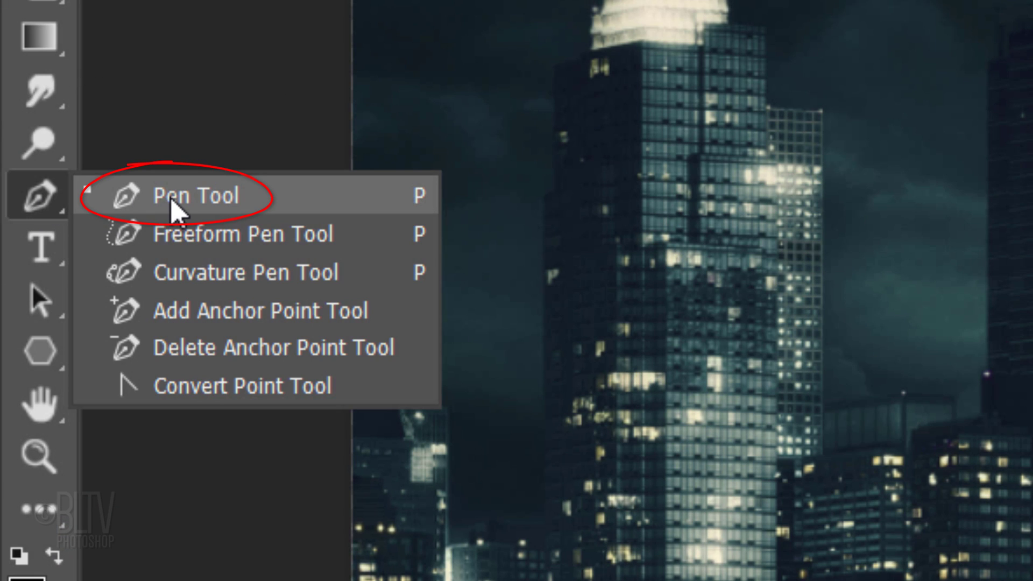
pyautogui.click(171, 200)
pyautogui.click(410, 98)
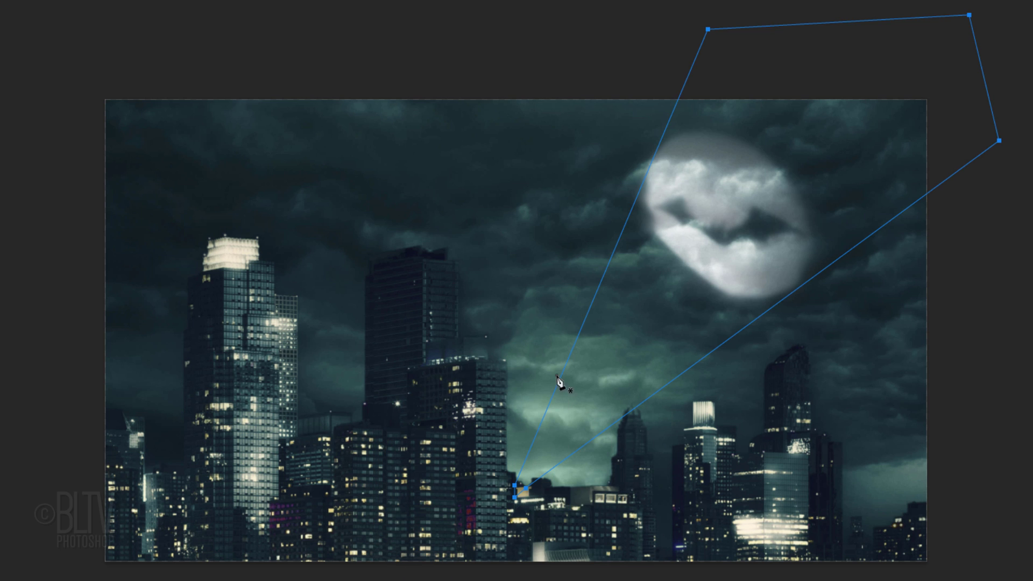
pyautogui.rightClick(624, 220)
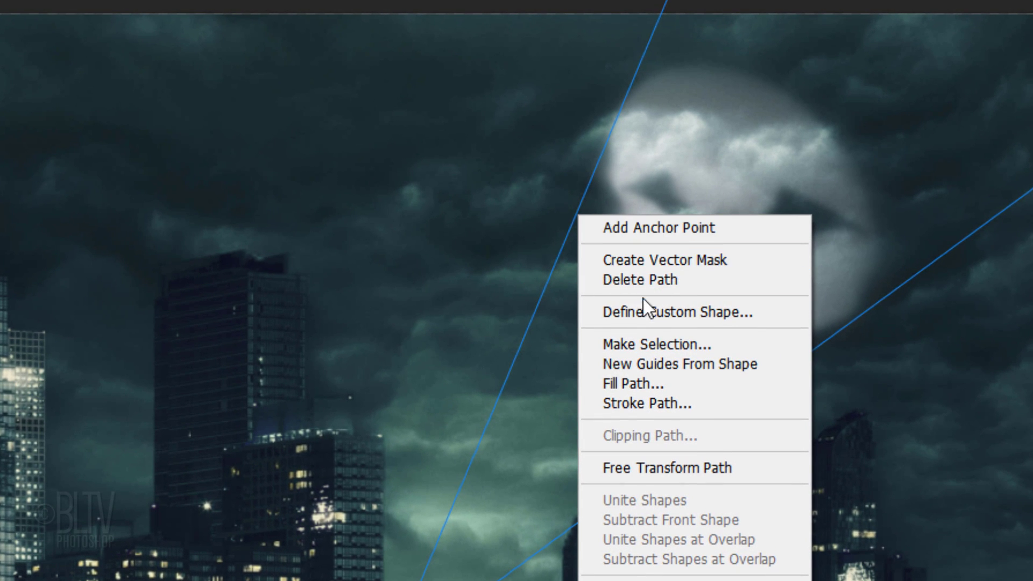
pyautogui.click(644, 342)
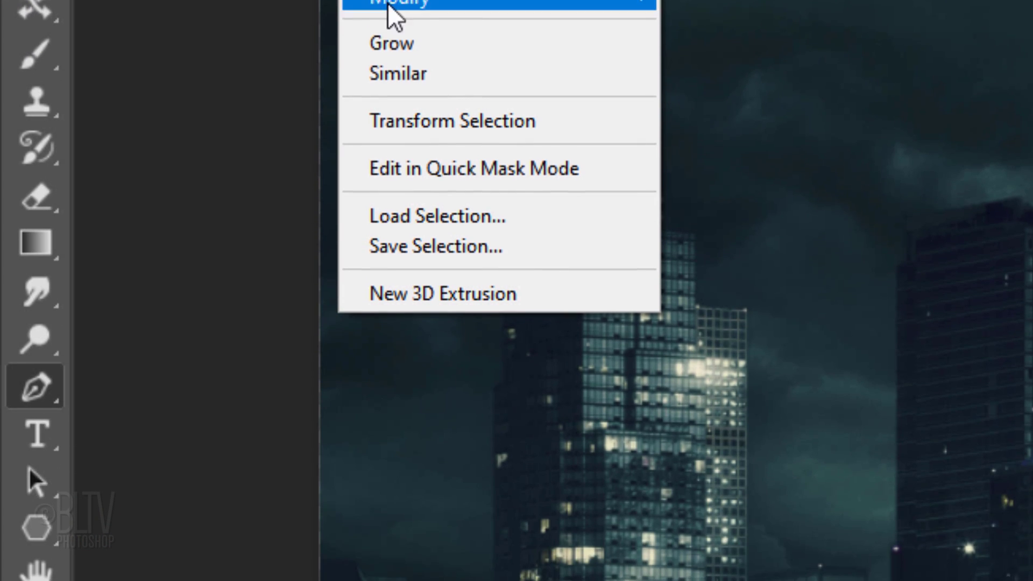
pyautogui.click(407, 222)
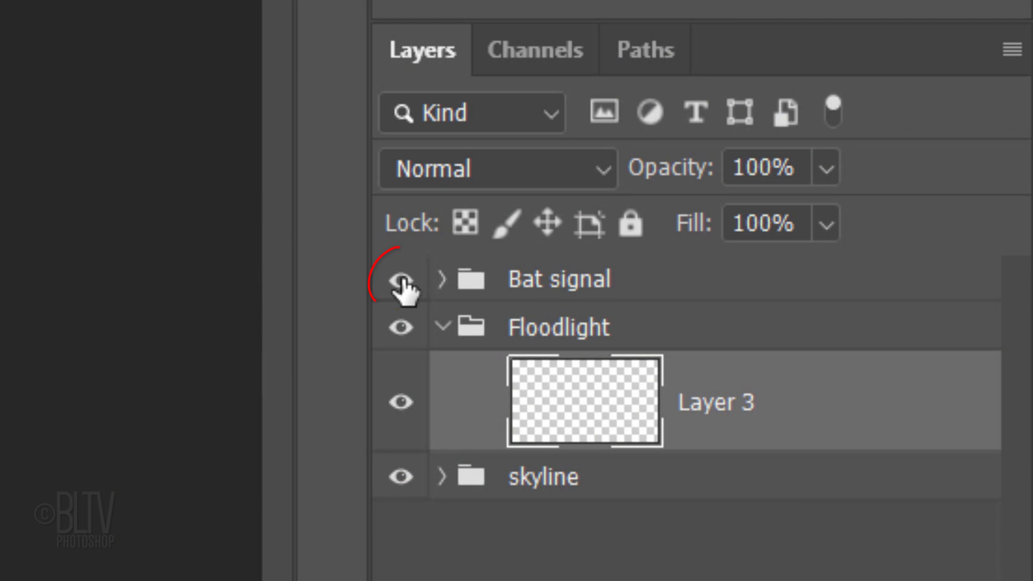
# Hide the Bat signal group and compare the Red, Green and Blue channels, choosing Green.
pyautogui.click(401, 281)
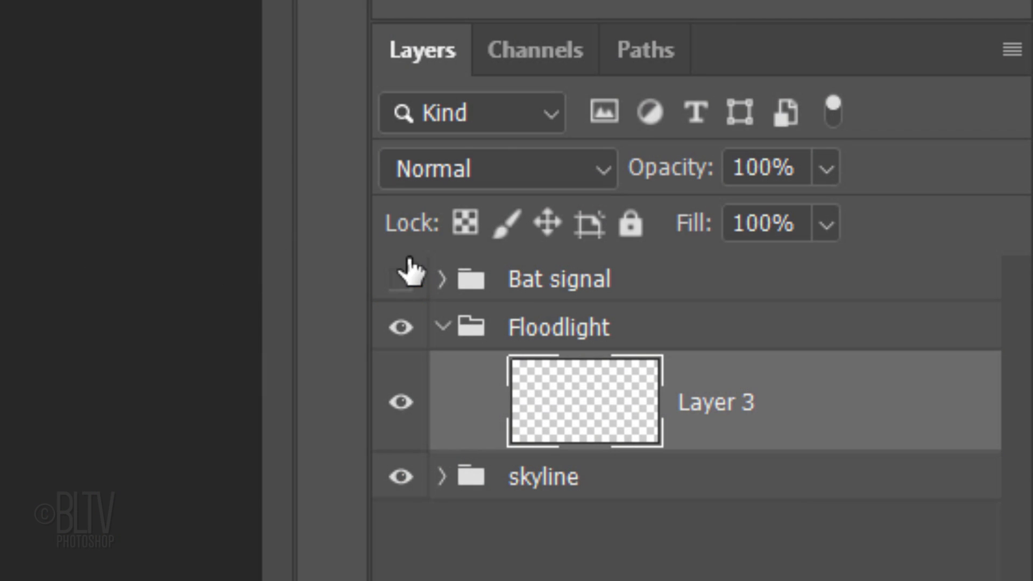
pyautogui.click(521, 59)
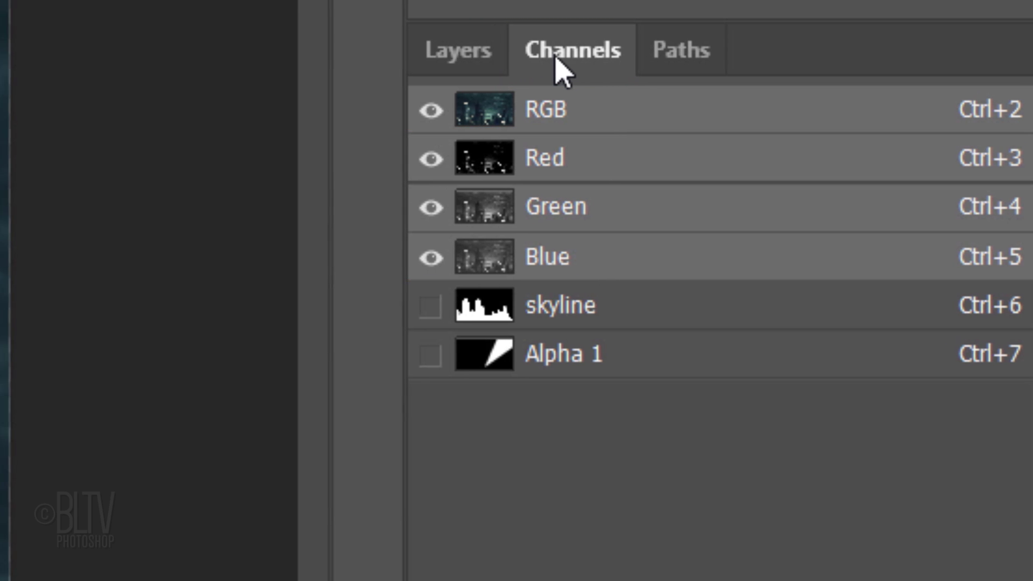
pyautogui.click(698, 167)
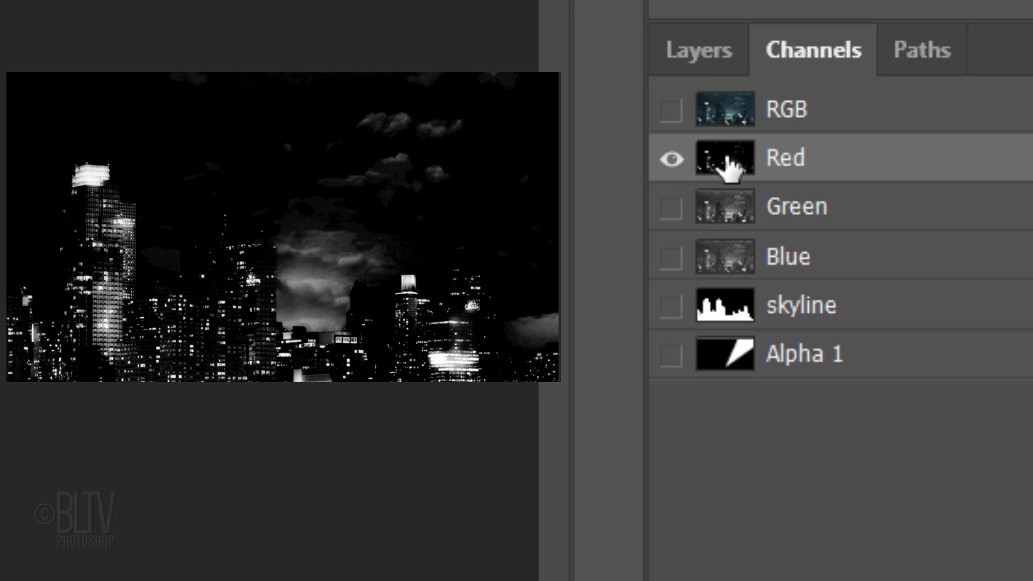
pyautogui.click(725, 203)
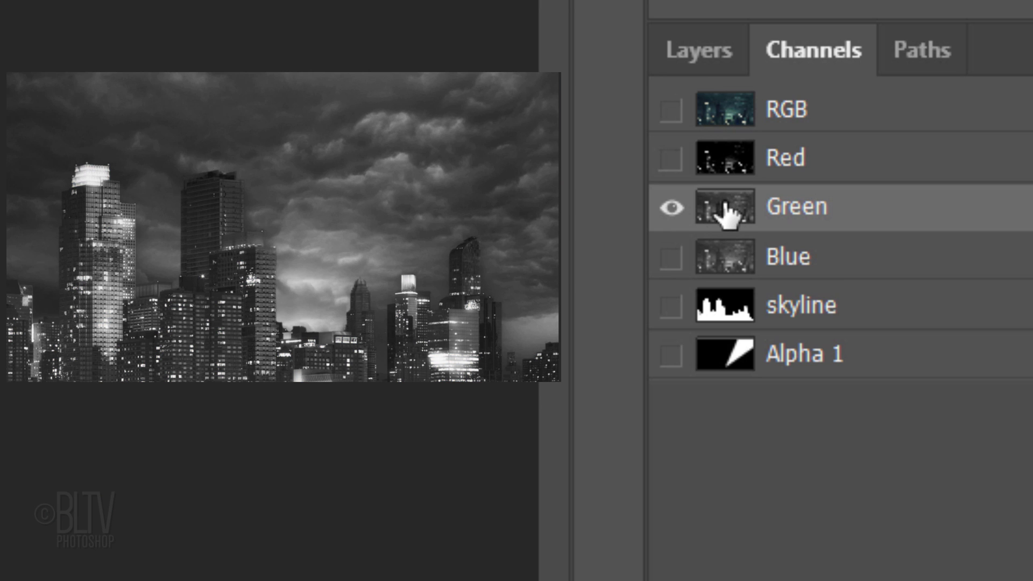
pyautogui.click(726, 261)
pyautogui.click(727, 211)
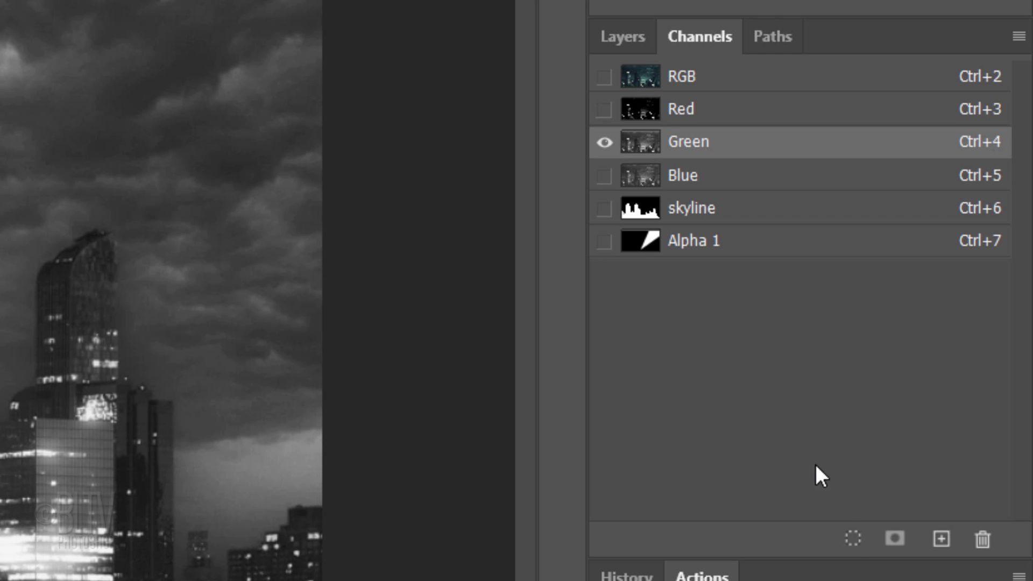
# Load Green as a selection and confine it to the beam wedge using quick mask.
pyautogui.click(851, 538)
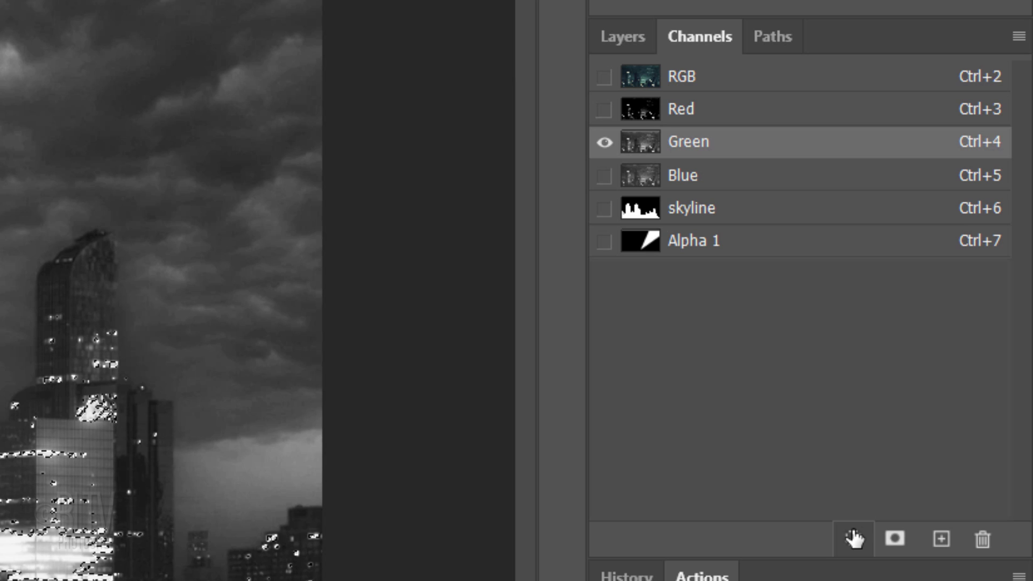
pyautogui.press('q')
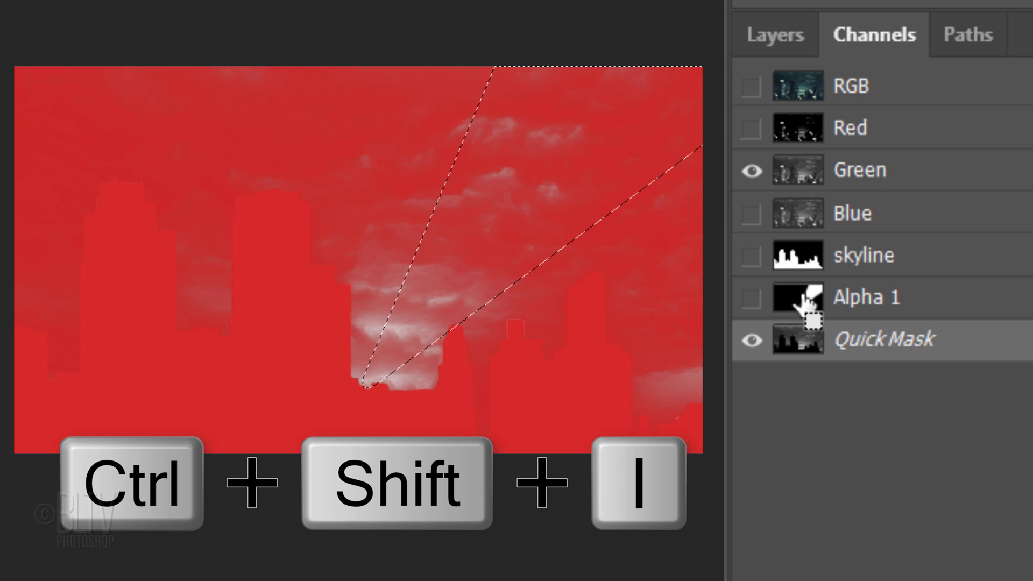
pyautogui.hotkey('alt', 'Delete')
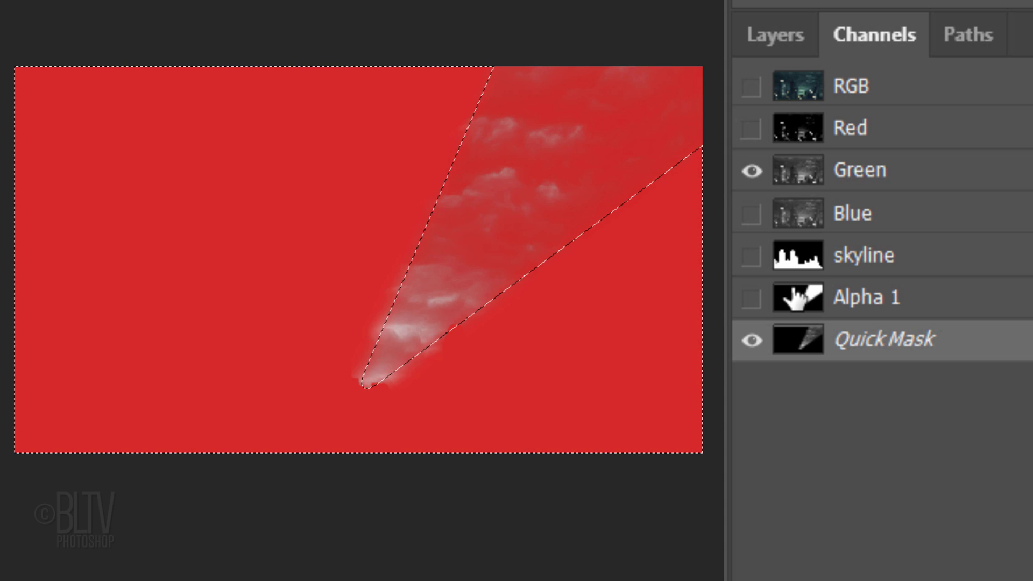
pyautogui.hotkey('ctrl', 'd')
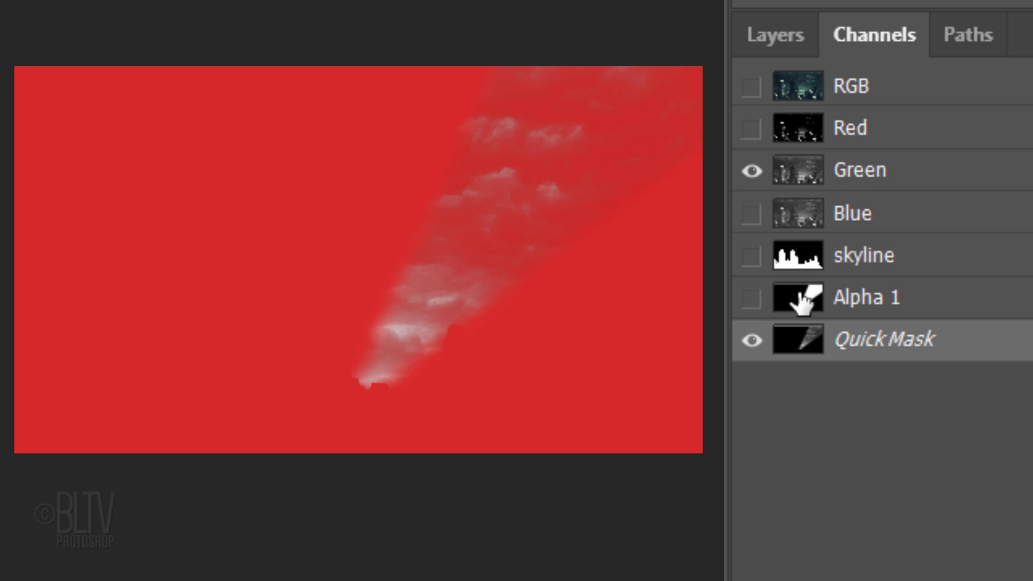
pyautogui.press('q')
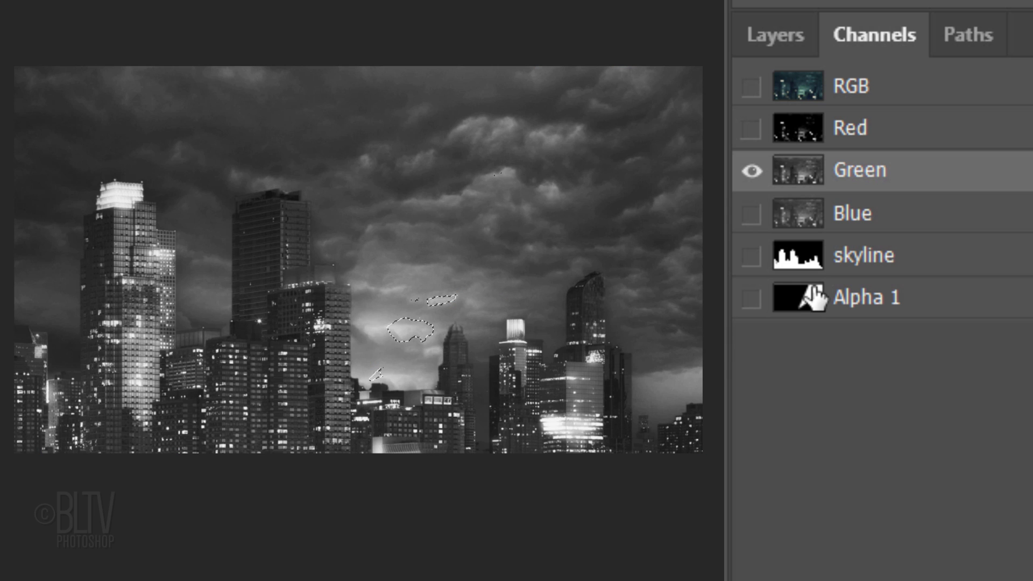
pyautogui.click(752, 87)
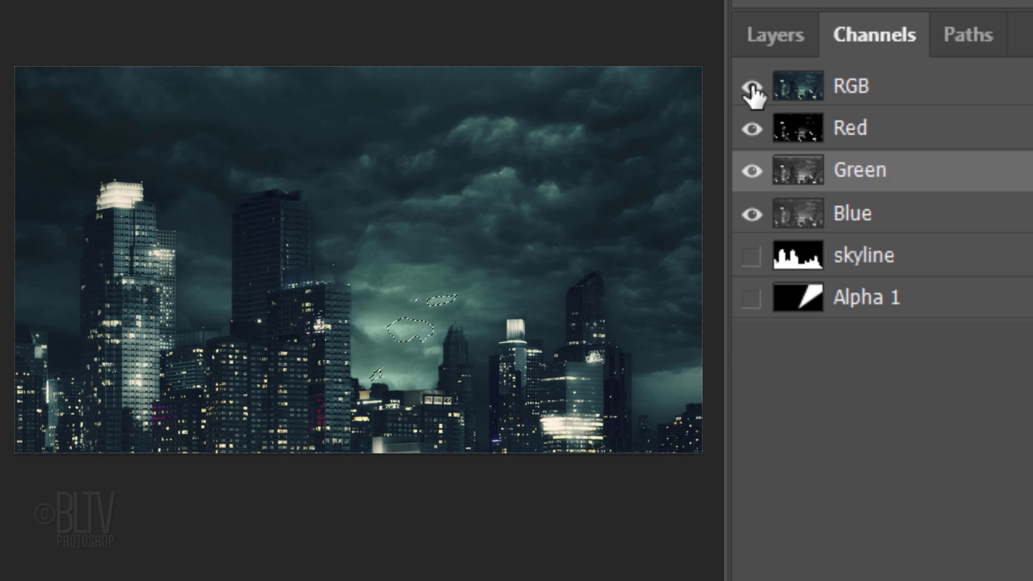
# Fill the selected beam clouds on Layer 3, deselect, and duplicate the layer.
pyautogui.click(773, 33)
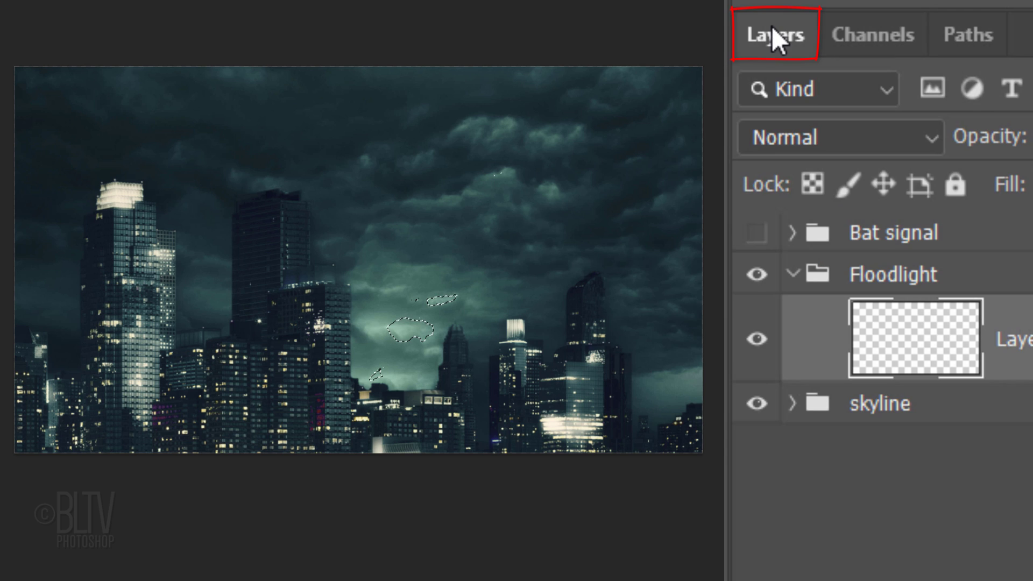
pyautogui.hotkey('ctrl', 'Delete')
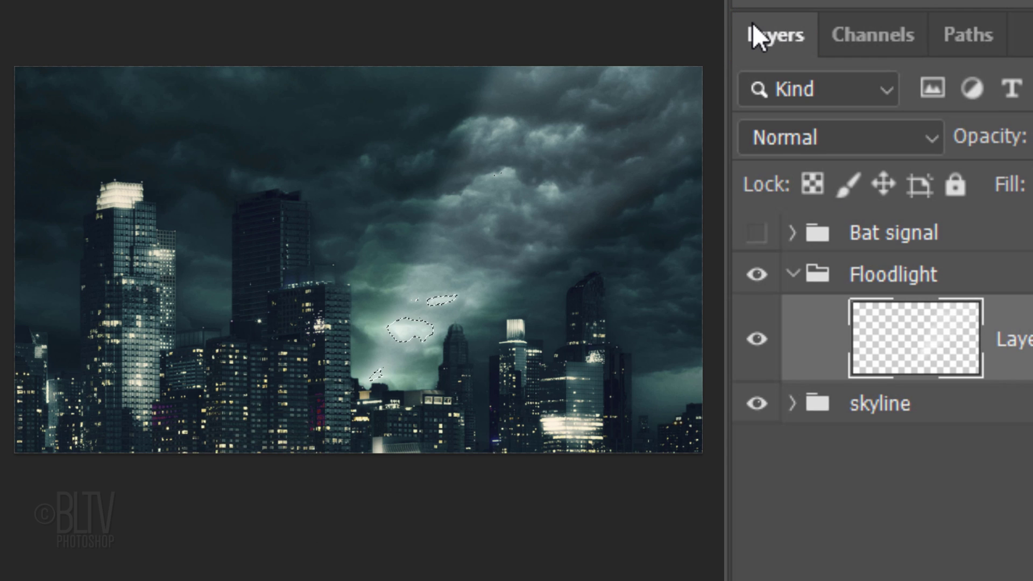
pyautogui.hotkey('ctrl', 'd')
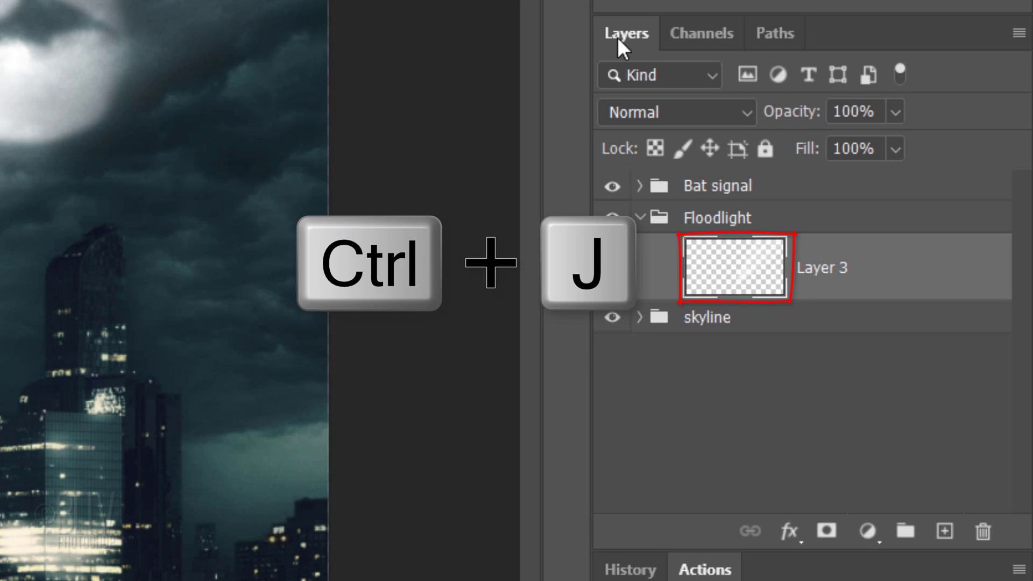
pyautogui.hotkey('ctrl', 'j')
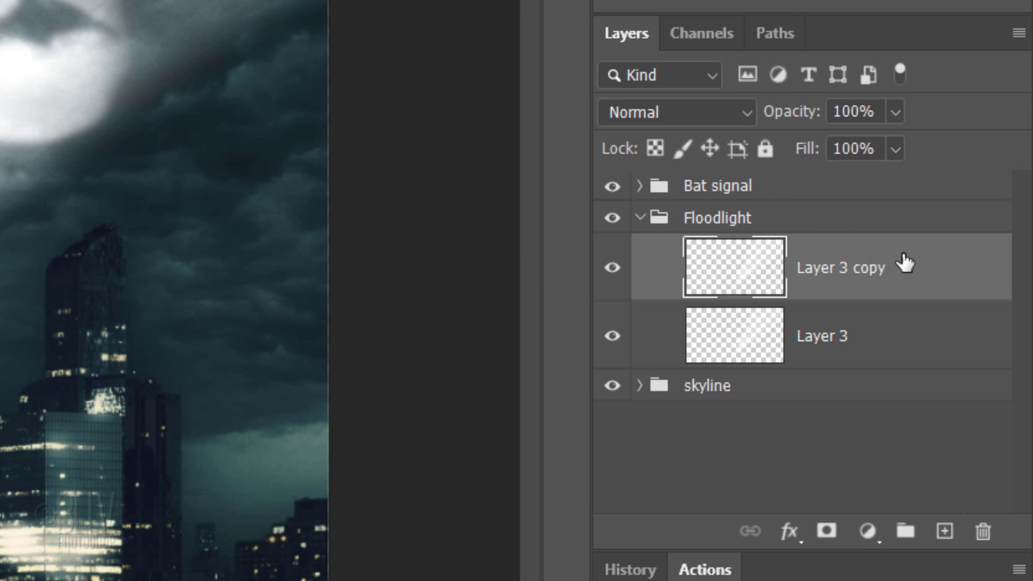
# Split the copy's Blend If Underlying black slider to 0/128 so the beam fades over dark areas.
pyautogui.doubleClick(921, 271)
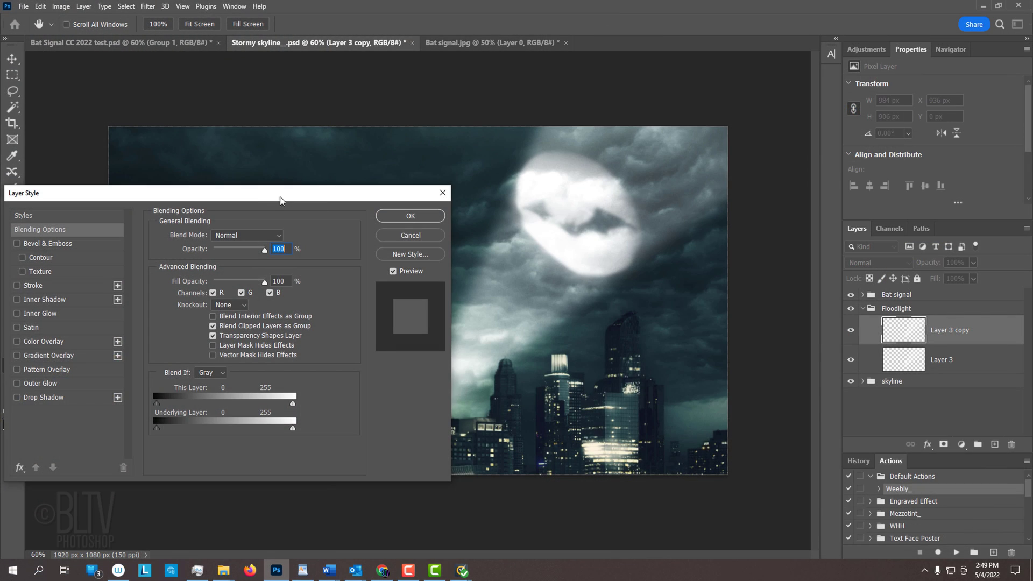
pyautogui.moveTo(281, 201); pyautogui.dragTo(295, 144)
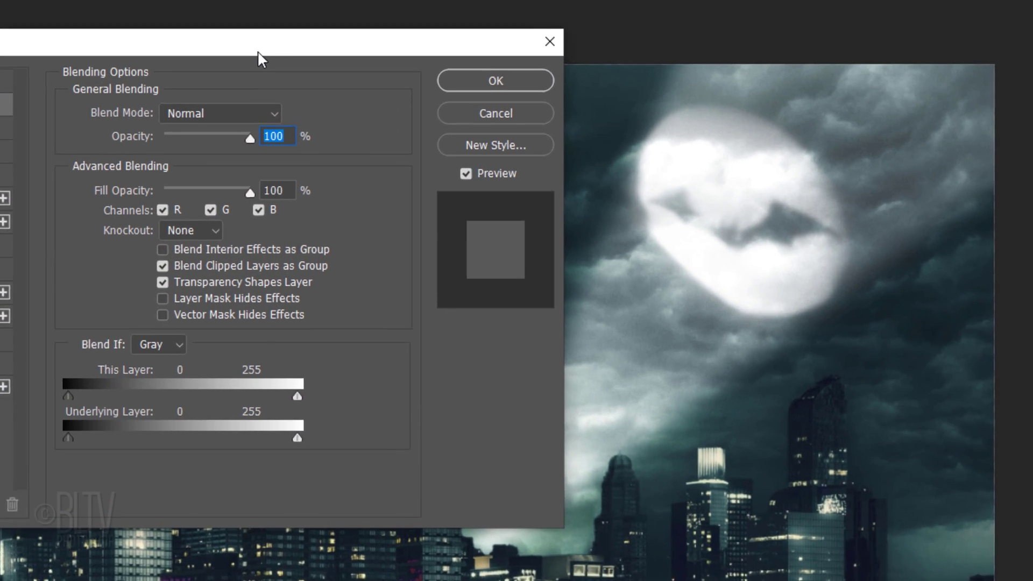
pyautogui.press('alt')
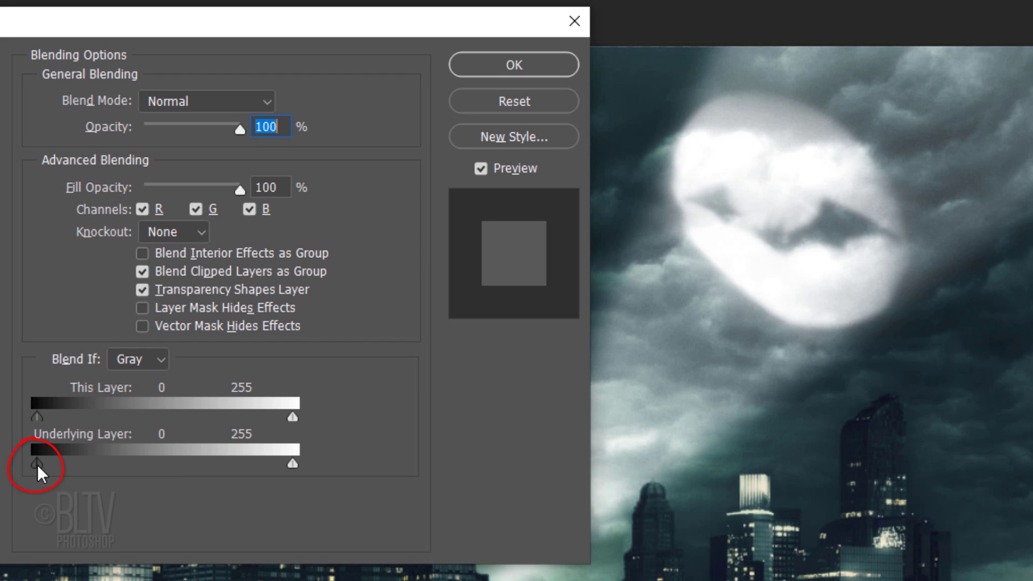
pyautogui.moveTo(37, 464); pyautogui.dragTo(130, 452)
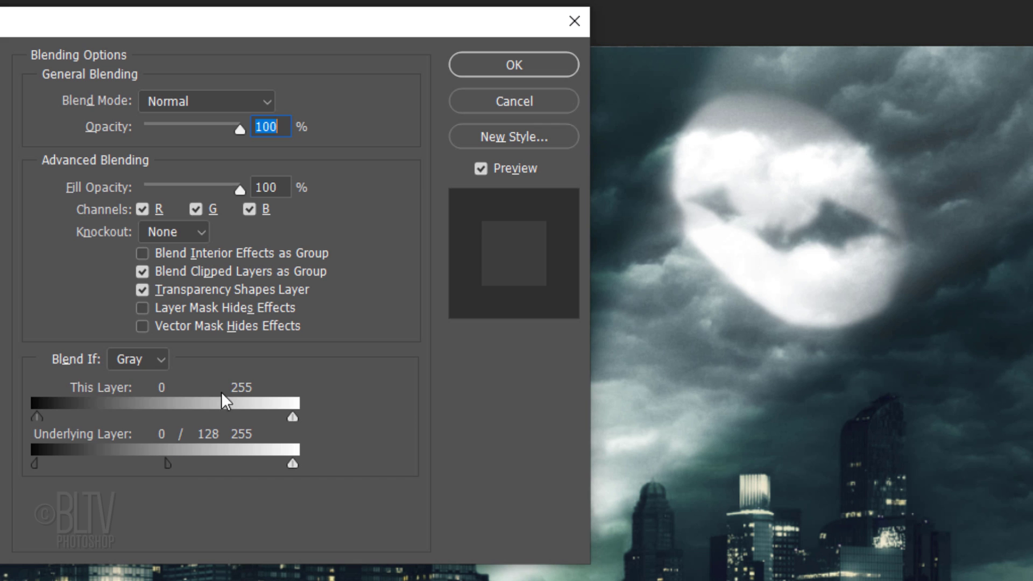
pyautogui.click(521, 66)
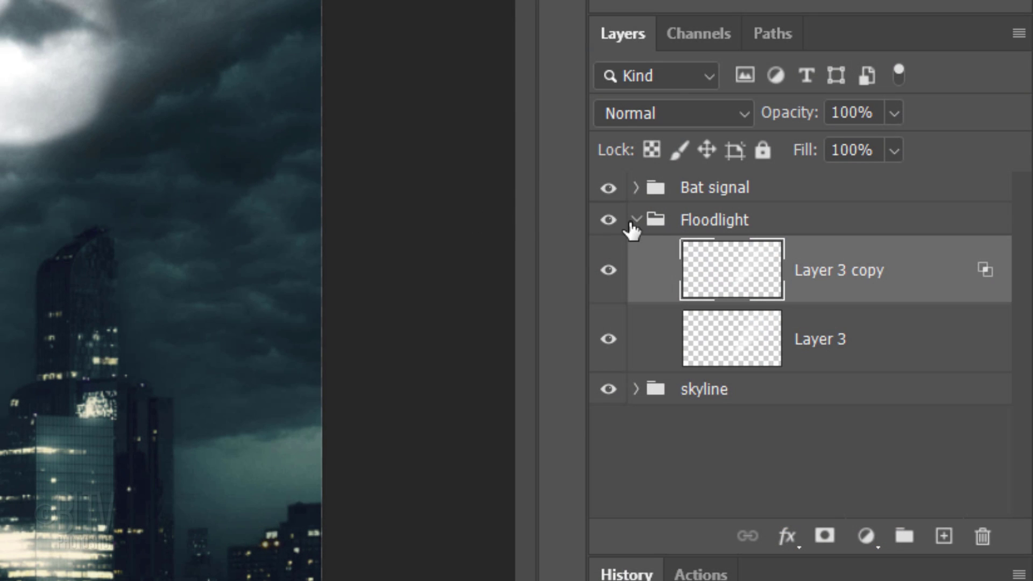
# Duplicate the skyline group and move skyline copy to the top of the layer stack.
pyautogui.click(635, 221)
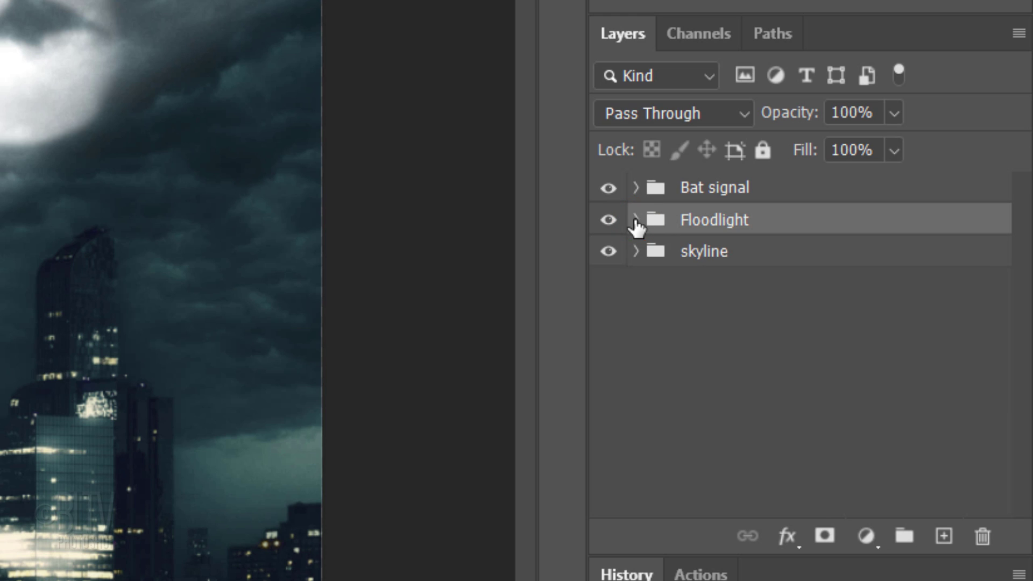
pyautogui.click(759, 253)
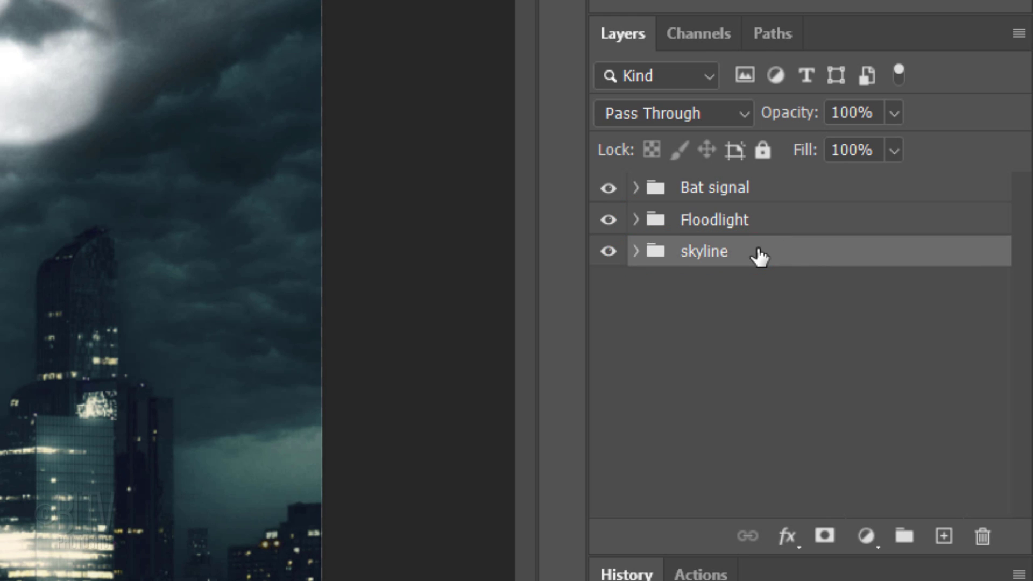
pyautogui.hotkey('ctrl', 'j')
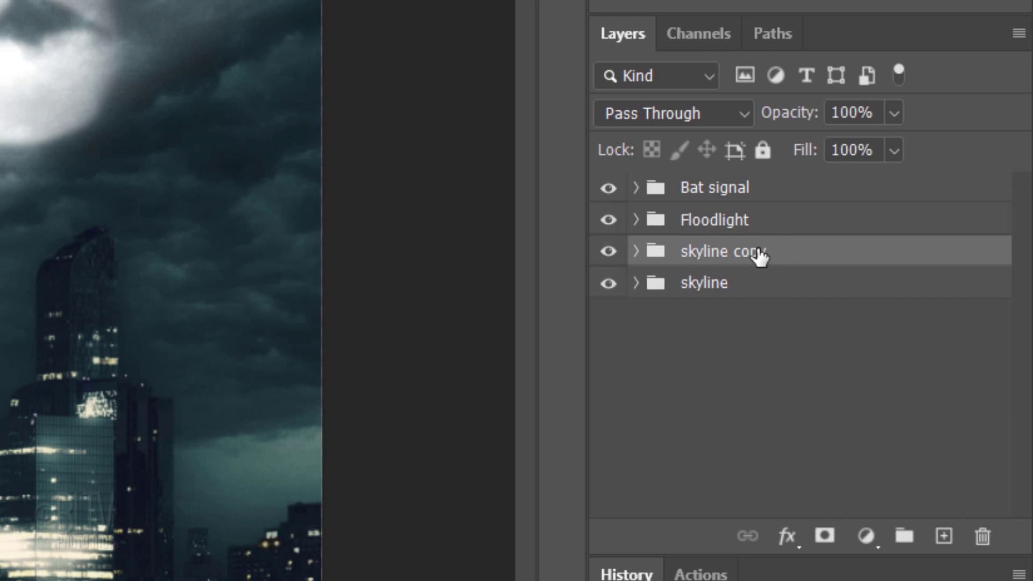
pyautogui.moveTo(760, 256); pyautogui.dragTo(744, 174)
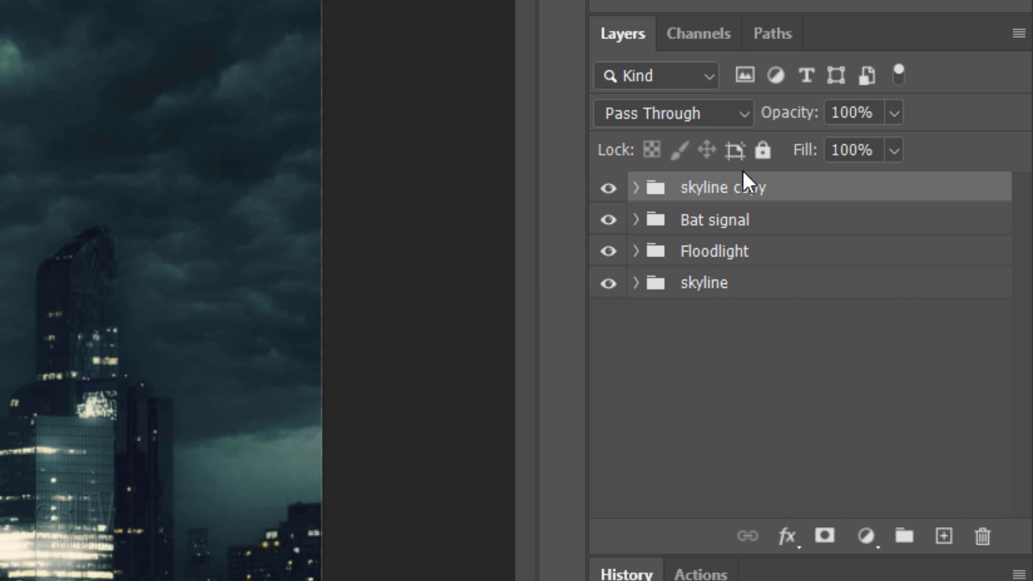
# Set skyline copy's Blend If to This Layer 0/65 and Underlying 74/255.
pyautogui.doubleClick(861, 192)
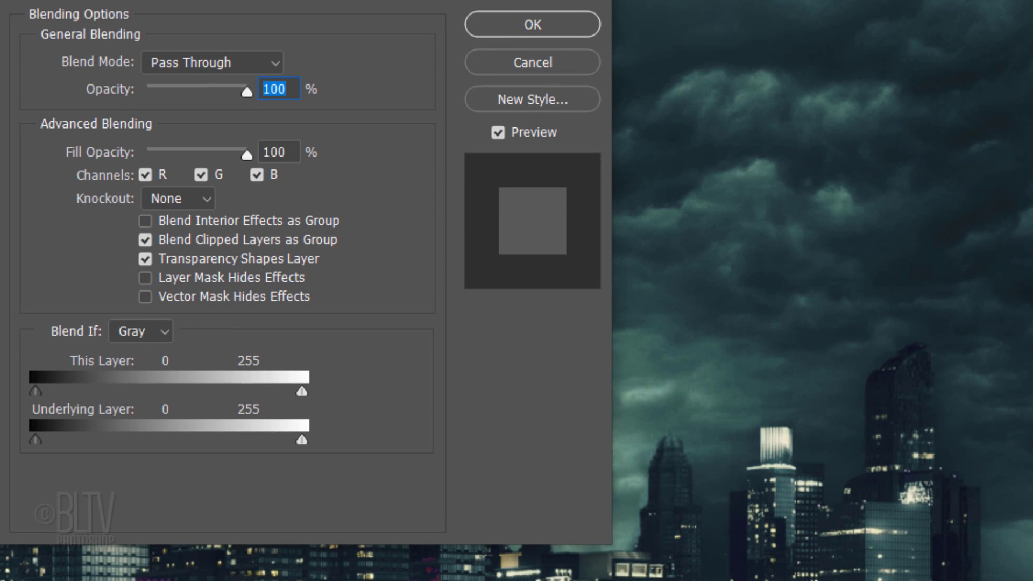
pyautogui.press('alt')
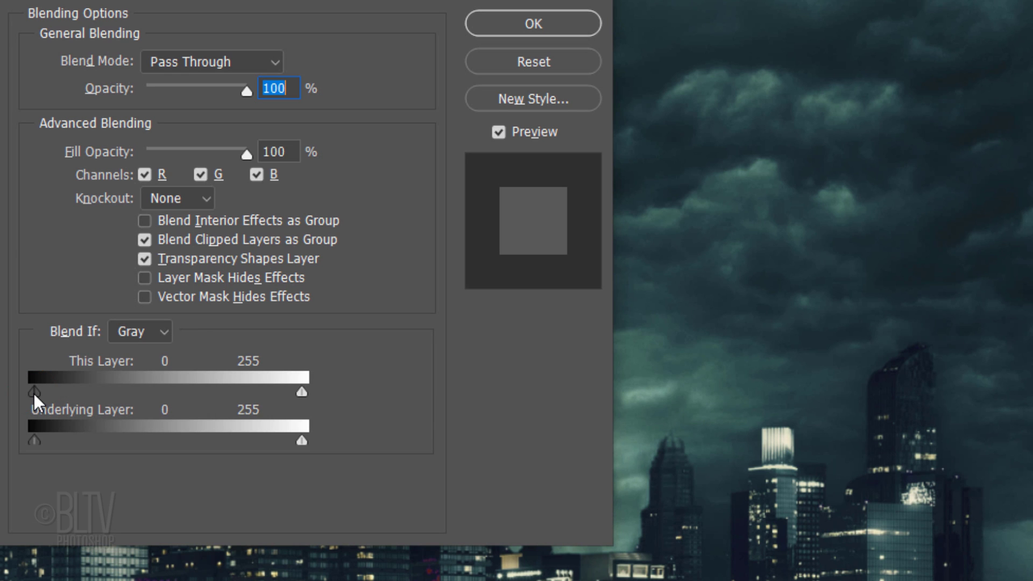
pyautogui.moveTo(34, 393); pyautogui.dragTo(103, 386)
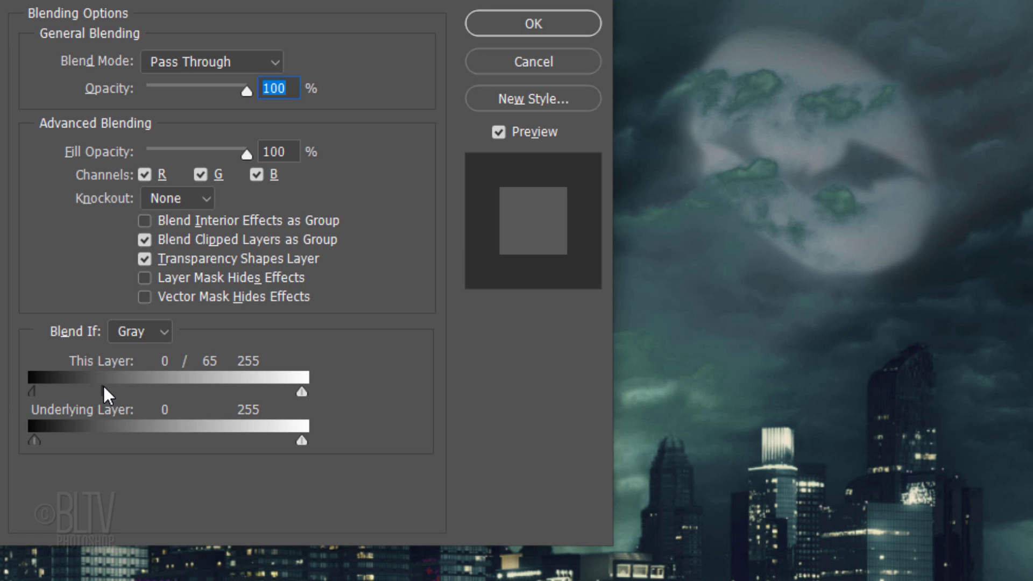
pyautogui.moveTo(304, 443); pyautogui.dragTo(113, 435)
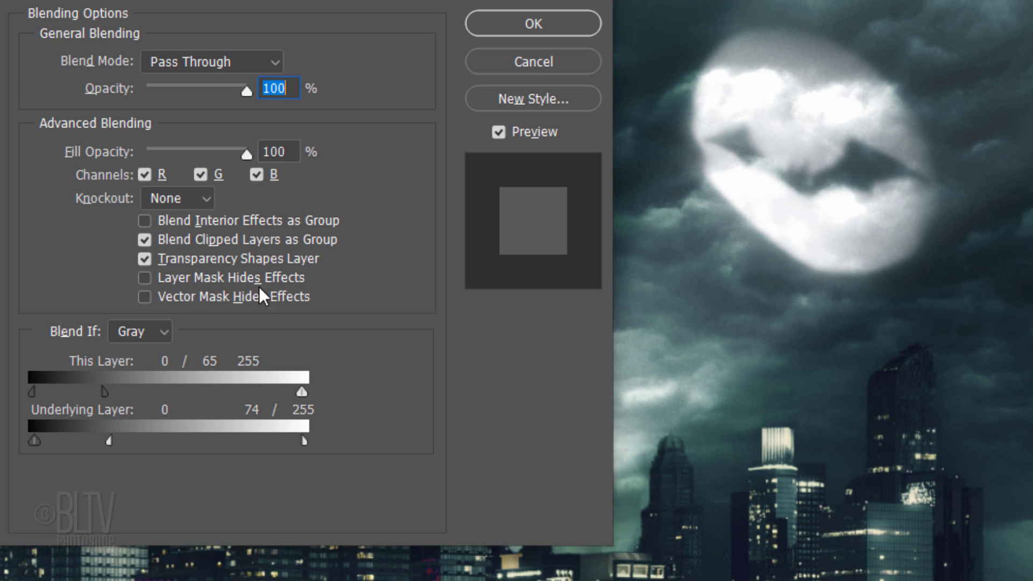
pyautogui.click(524, 22)
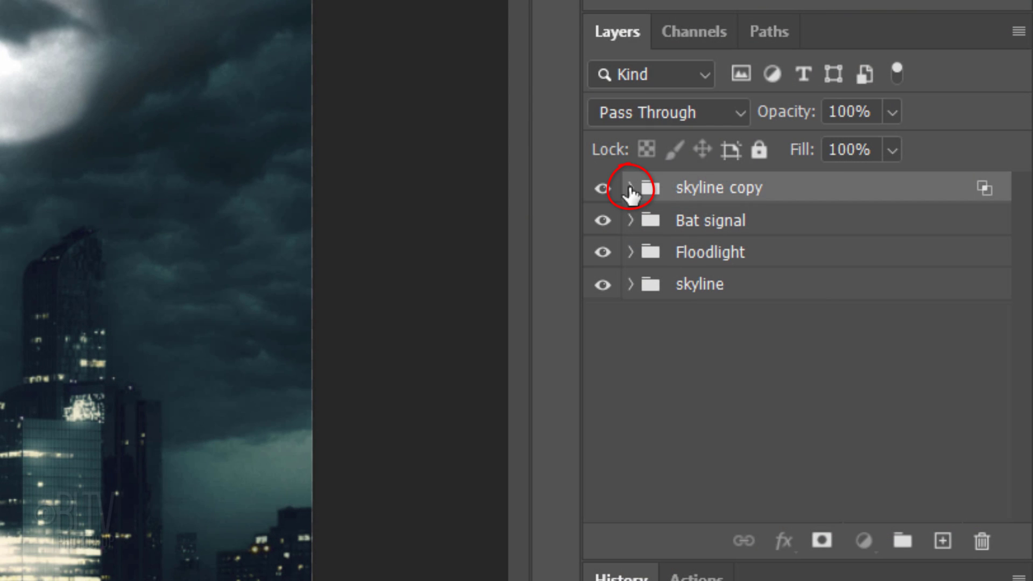
# Turn off the Filter Gallery effect inside the skyline copy group.
pyautogui.click(631, 189)
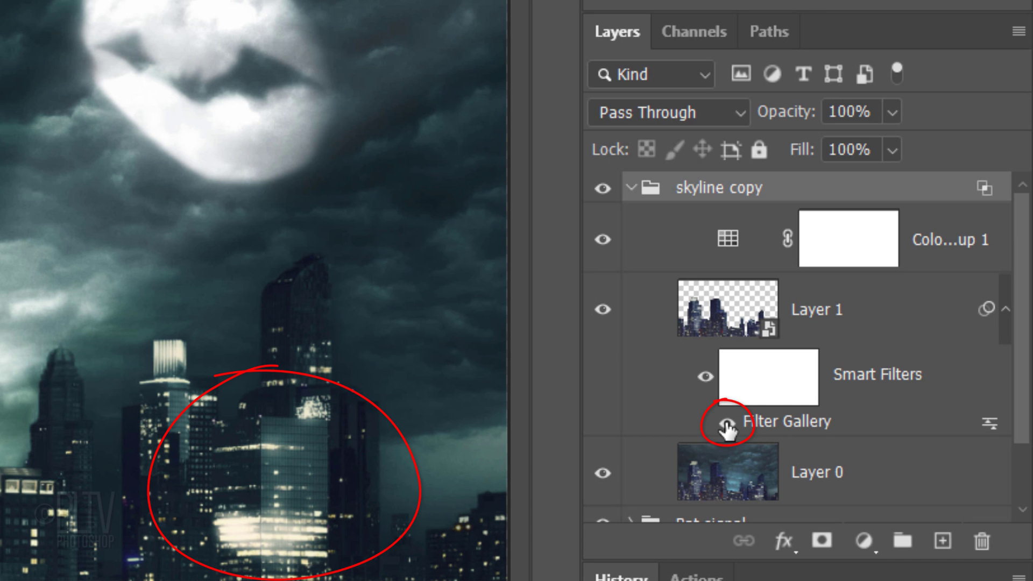
pyautogui.click(726, 423)
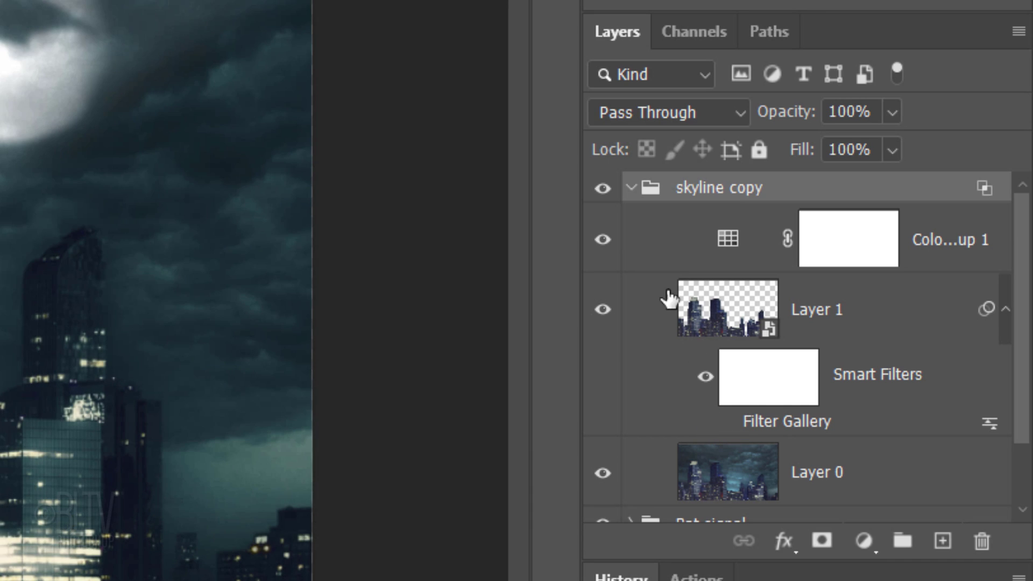
pyautogui.click(630, 190)
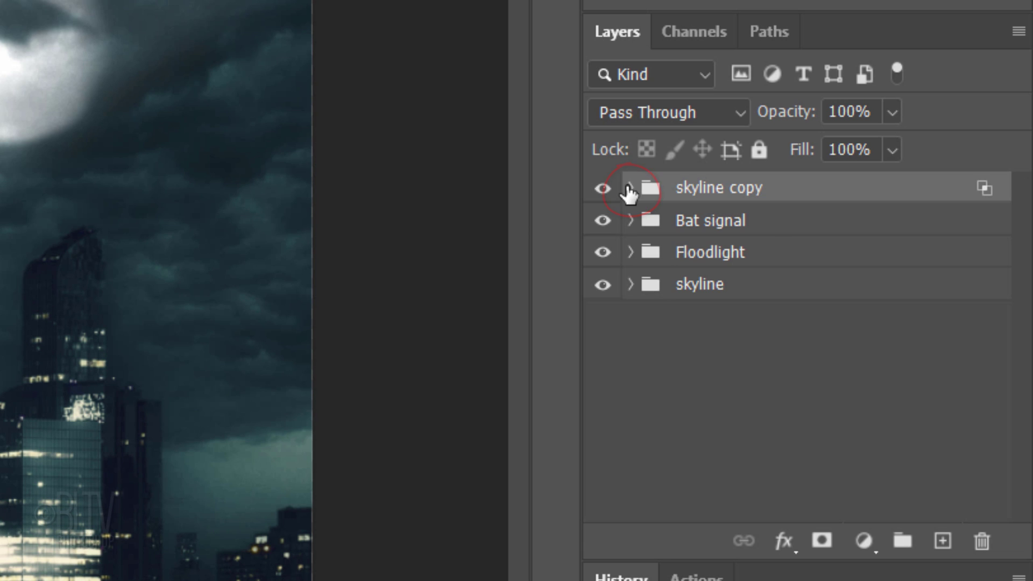
# Expand the Bat signal group and target Layer 2 copy's mask with the Brush tool.
pyautogui.click(579, 177)
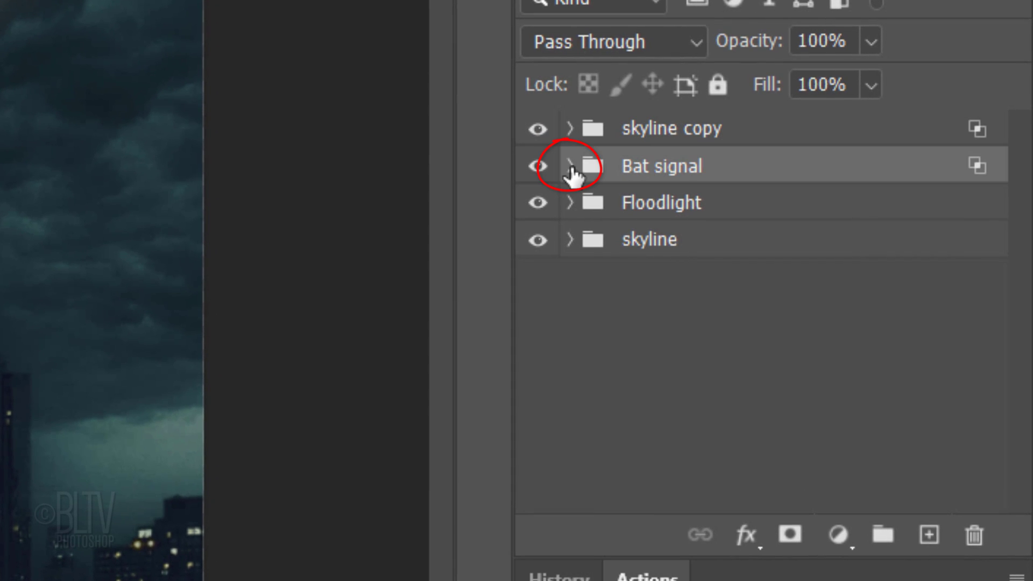
pyautogui.click(570, 165)
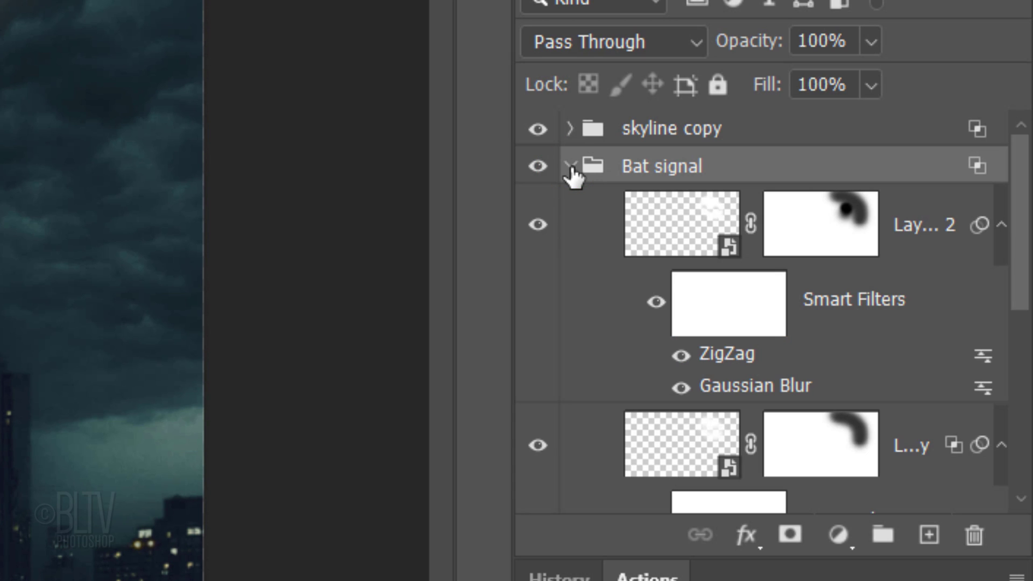
pyautogui.click(817, 444)
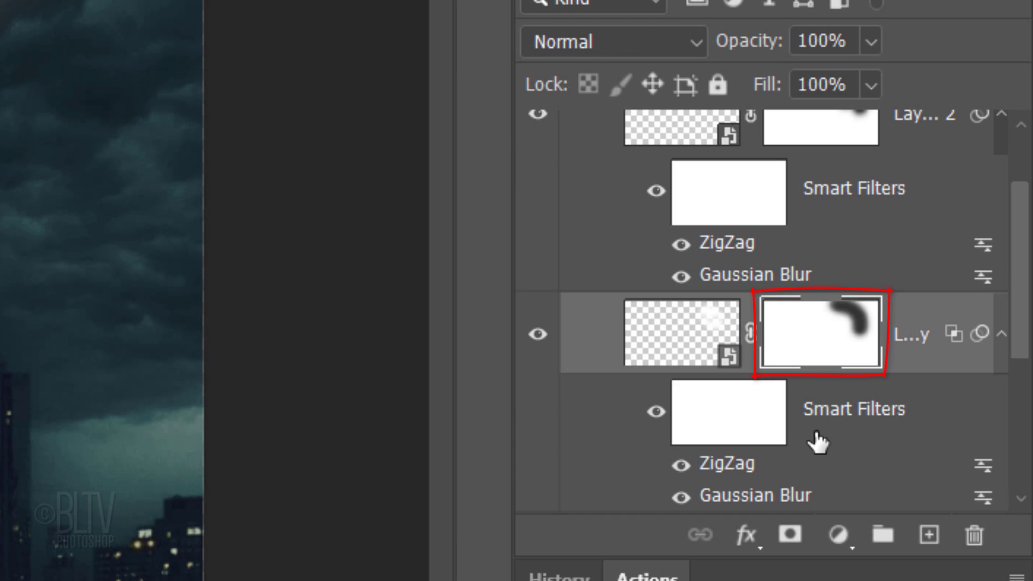
pyautogui.press('b')
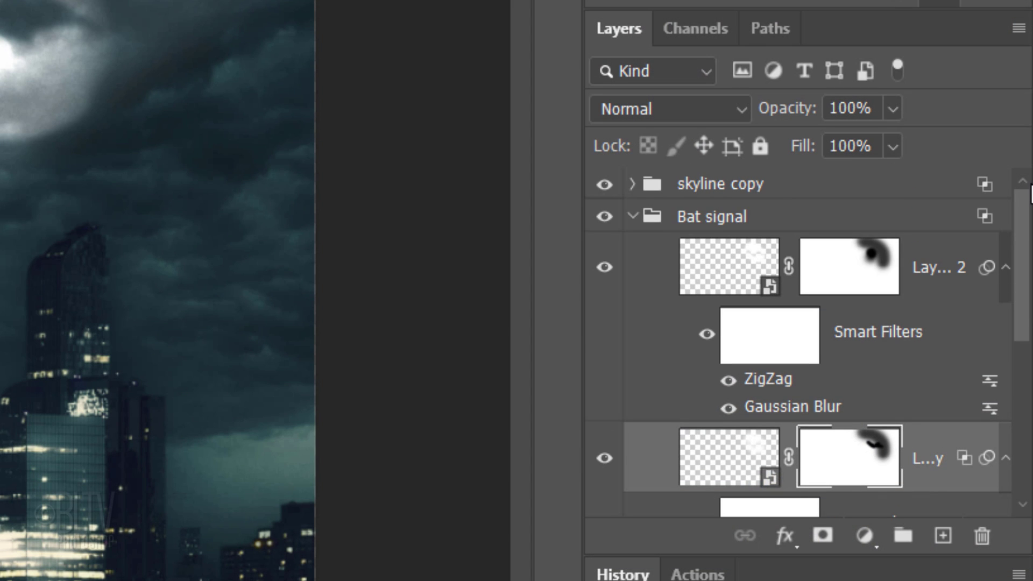
# Add a masked Layer 4 above skyline copy, browse Filter > Render, and set brush opacity to 50%.
pyautogui.click(632, 218)
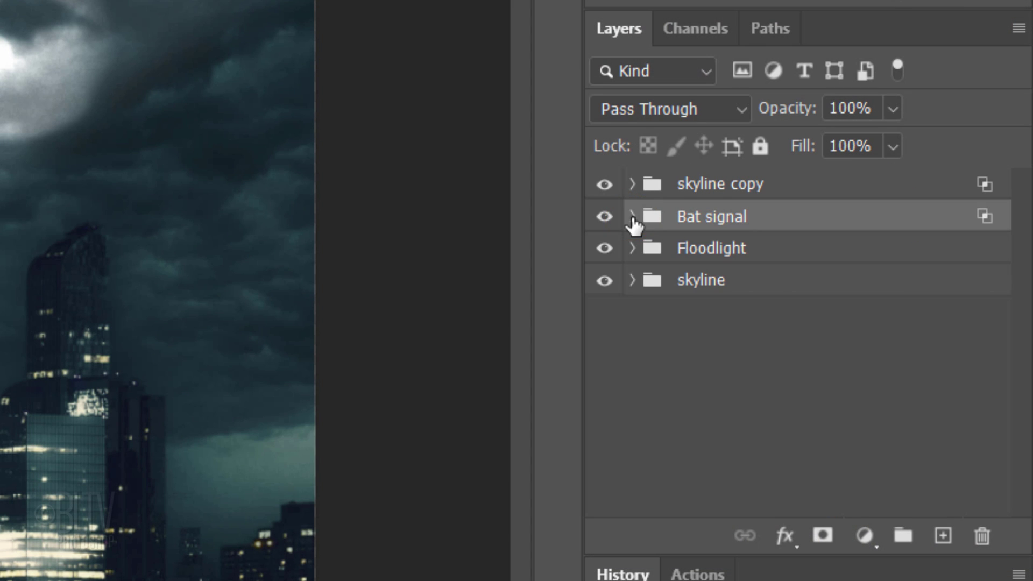
pyautogui.click(813, 193)
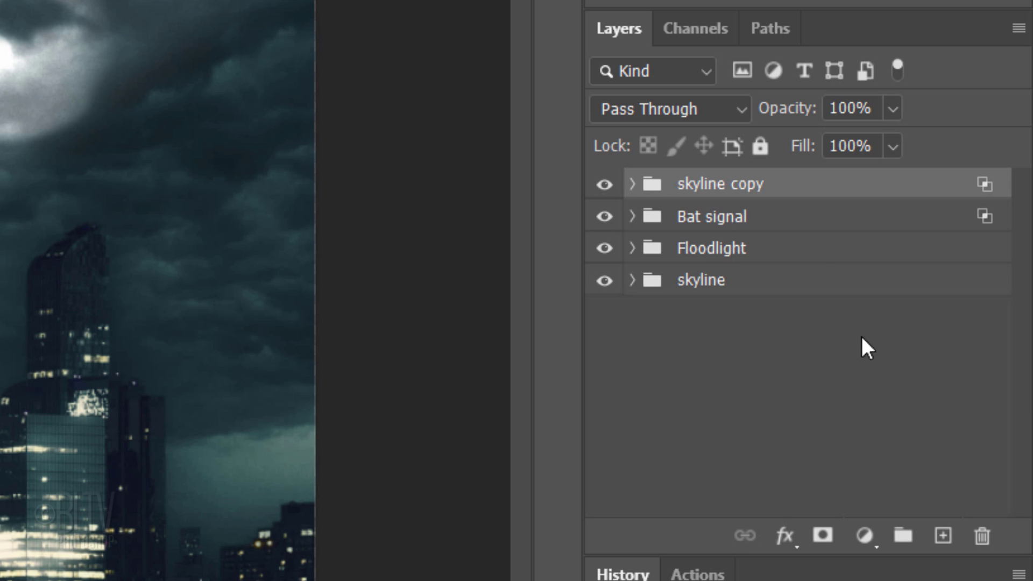
pyautogui.click(942, 538)
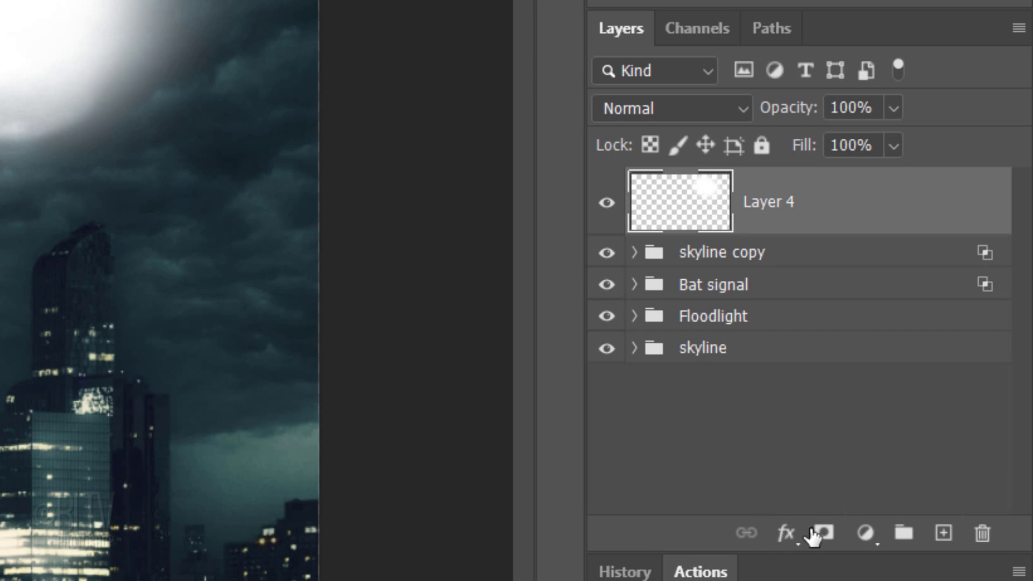
pyautogui.click(824, 534)
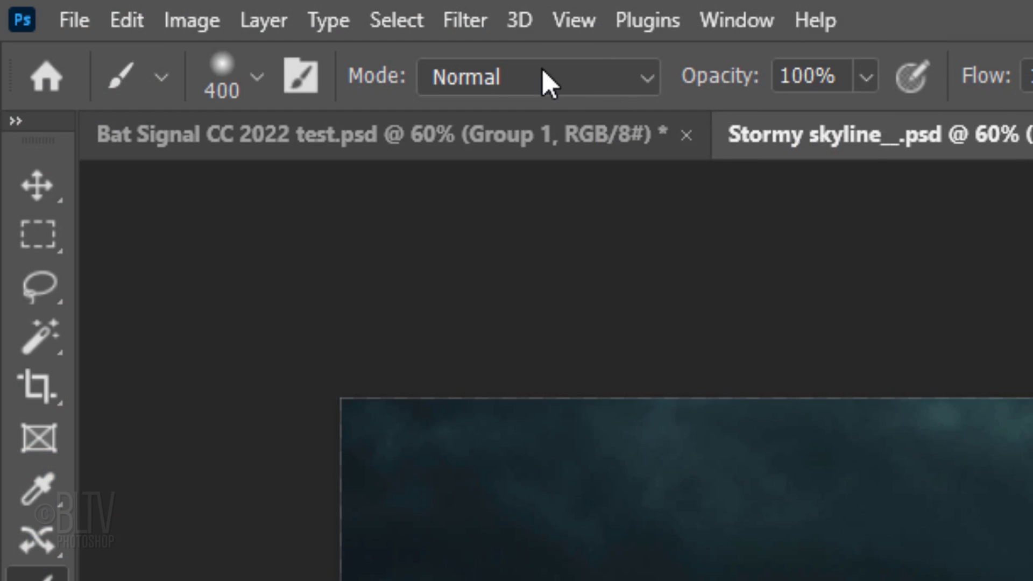
pyautogui.click(465, 17)
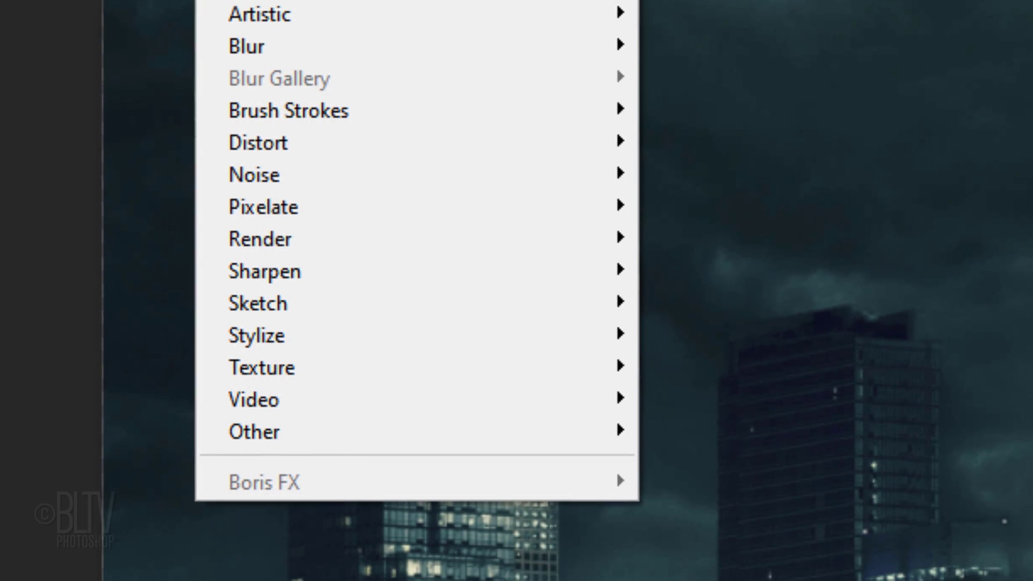
pyautogui.moveTo(260, 242)
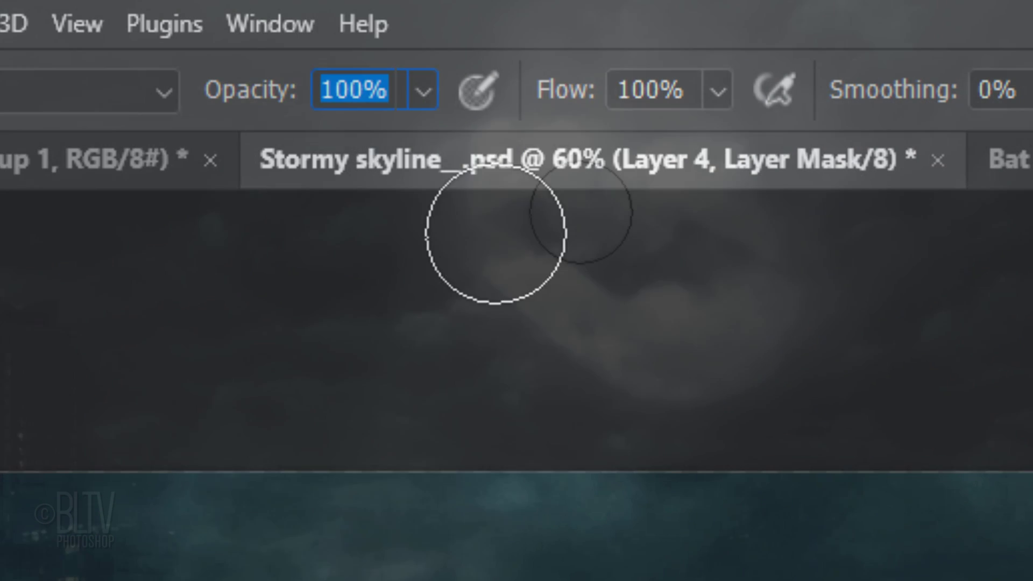
pyautogui.write('50')
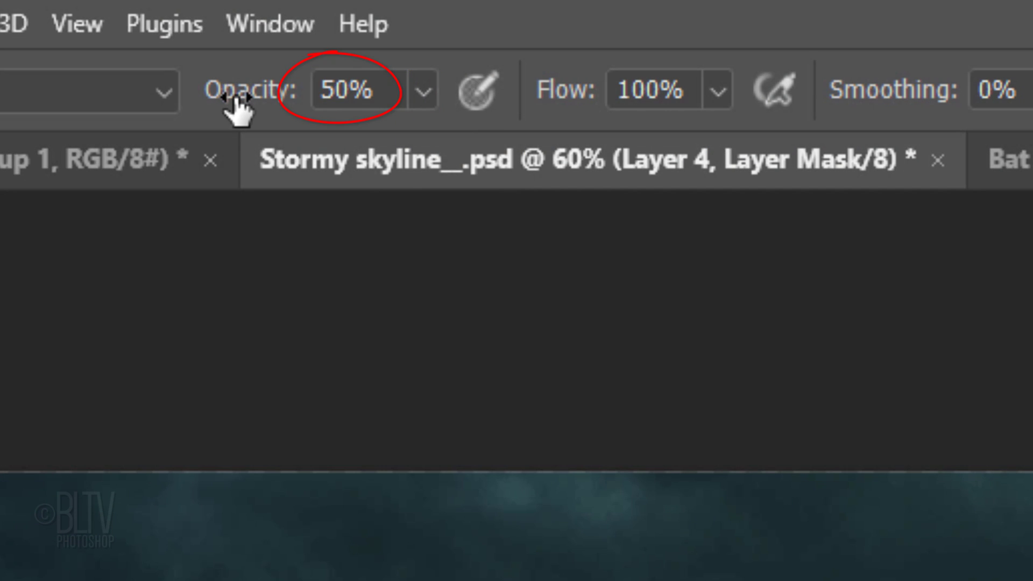